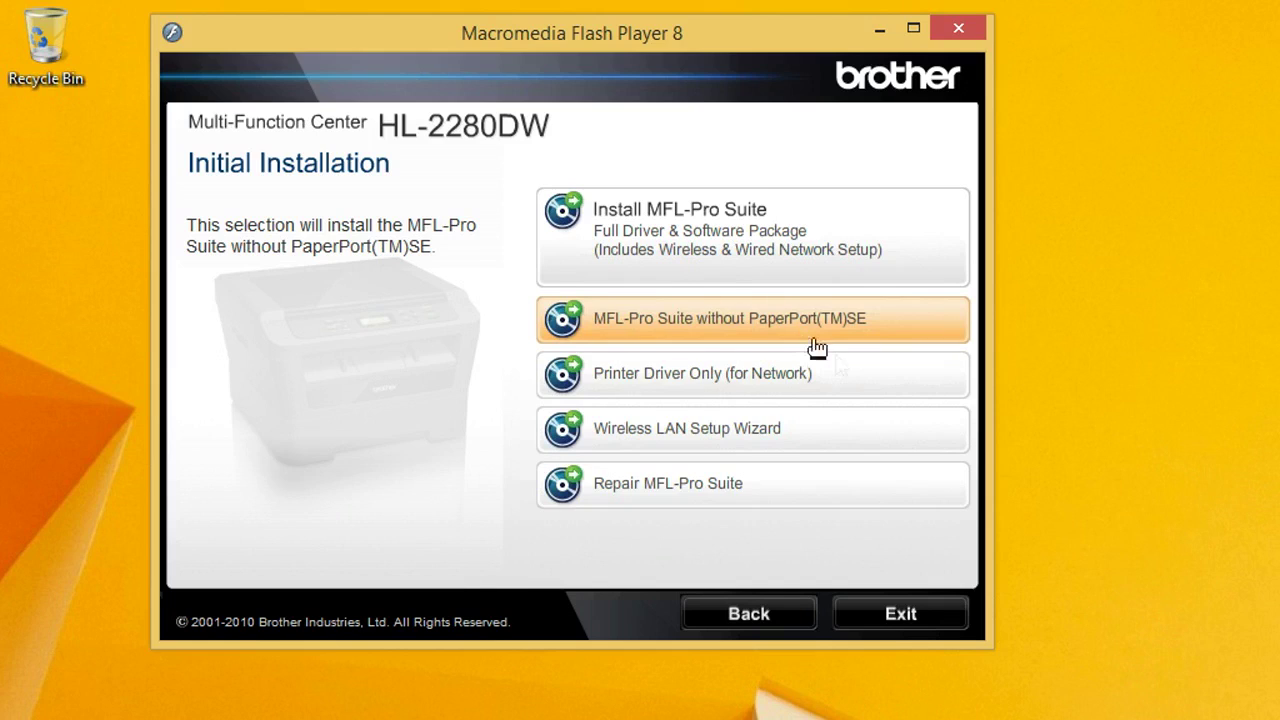
Step: Launch the MFL-Pro Suite without PaperPort(TM)SE installation and allow InstallManager.exe to make changes to the computer
{"action": "left_click", "coordinate": [750, 336]}
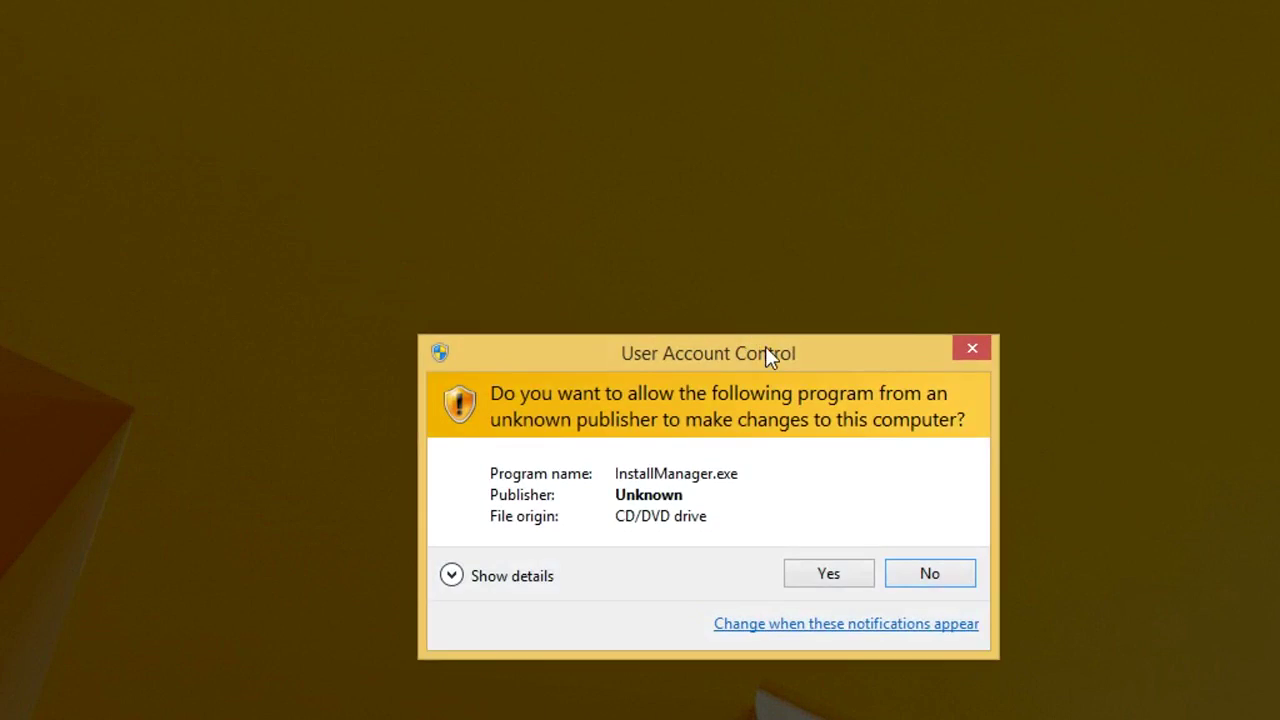
{"action": "left_click_drag", "start_coordinate": [766, 357], "coordinate": [663, 140]}
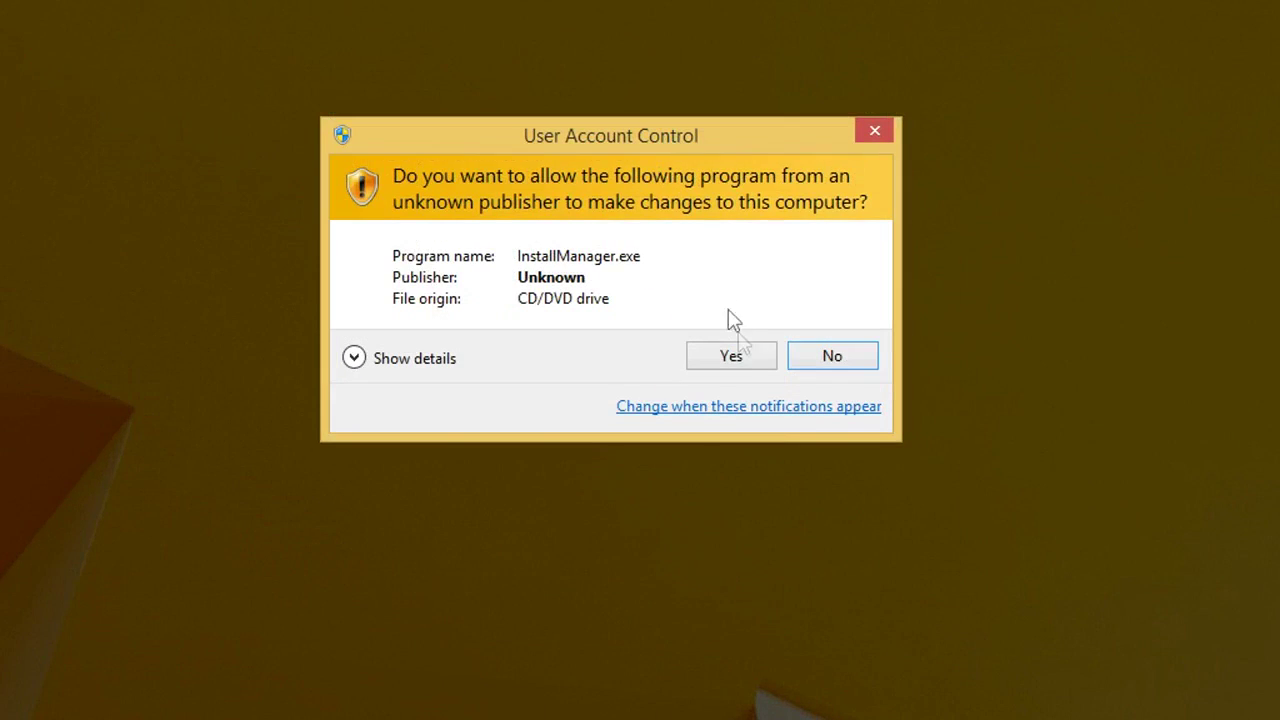
{"action": "left_click", "coordinate": [737, 360]}
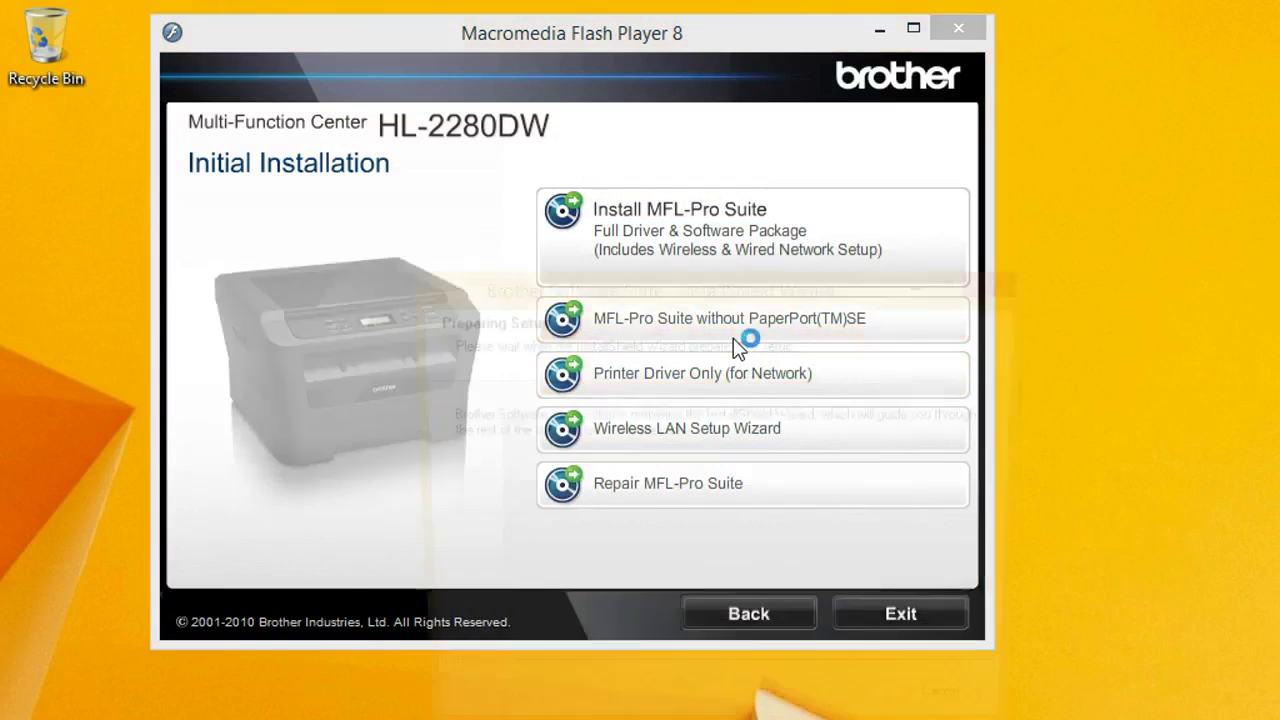
Step: Accept the license agreement for the Brother software
{"action": "left_click_drag", "start_coordinate": [700, 301], "coordinate": [543, 86]}
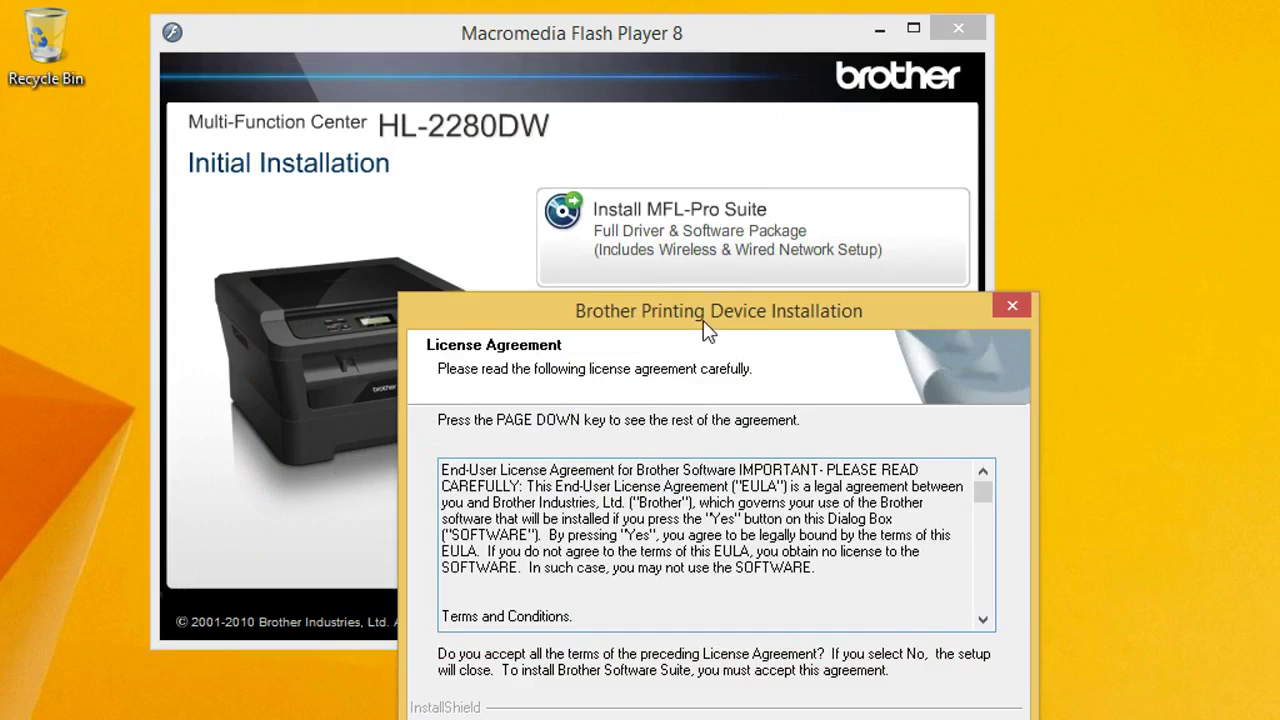
{"action": "left_click_drag", "start_coordinate": [703, 316], "coordinate": [580, 195]}
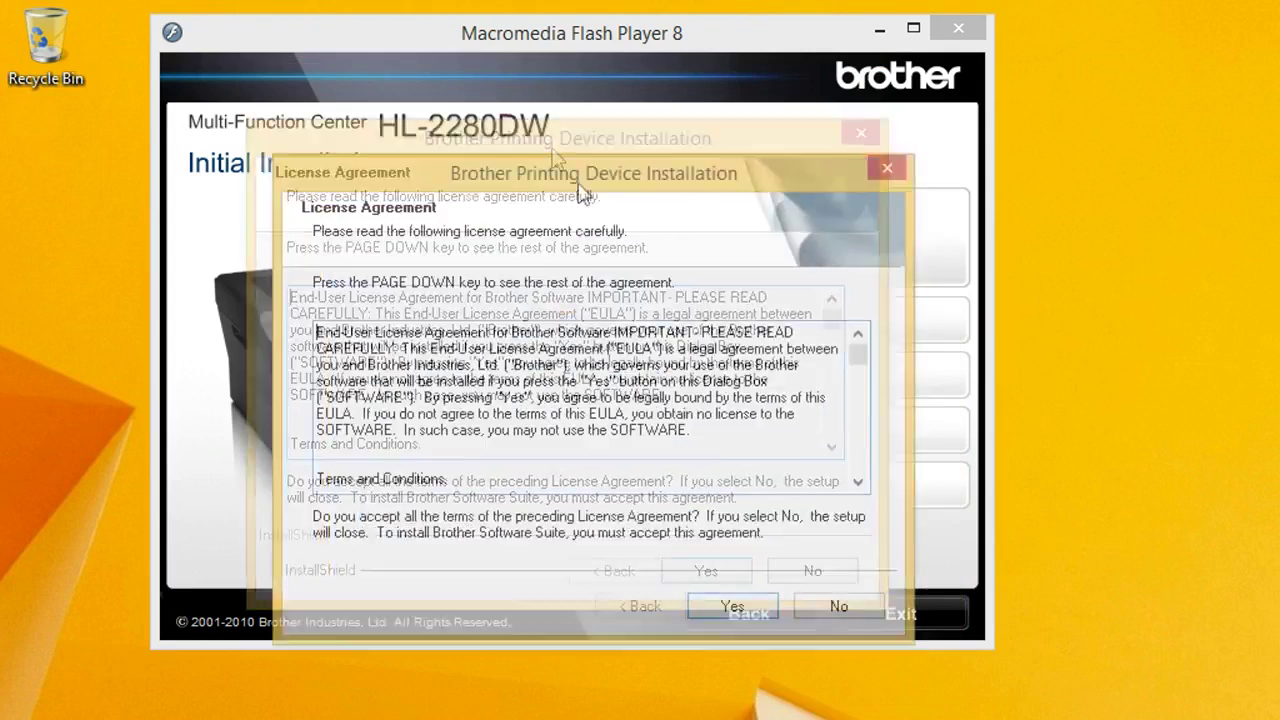
{"action": "left_click", "coordinate": [705, 525]}
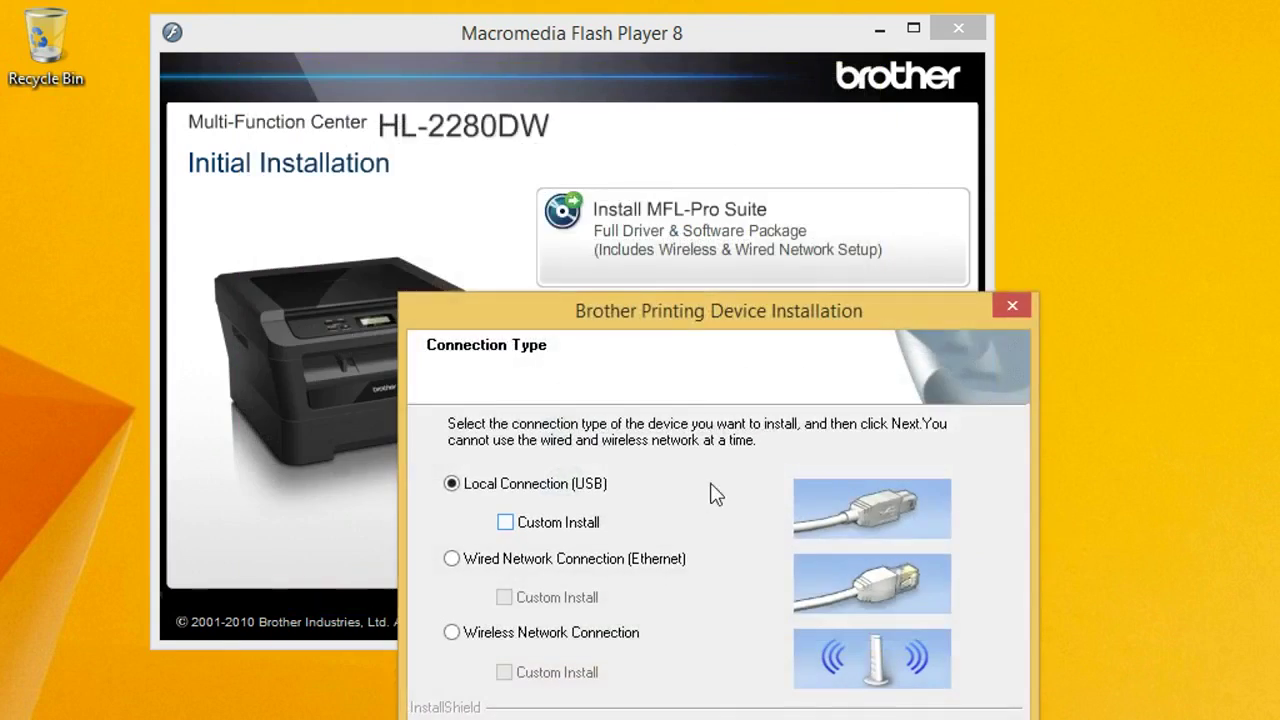
Step: Set up a custom install over Local Connection (USB), keeping the default destination folder and the Brother program folder
{"action": "left_click_drag", "start_coordinate": [655, 311], "coordinate": [512, 76]}
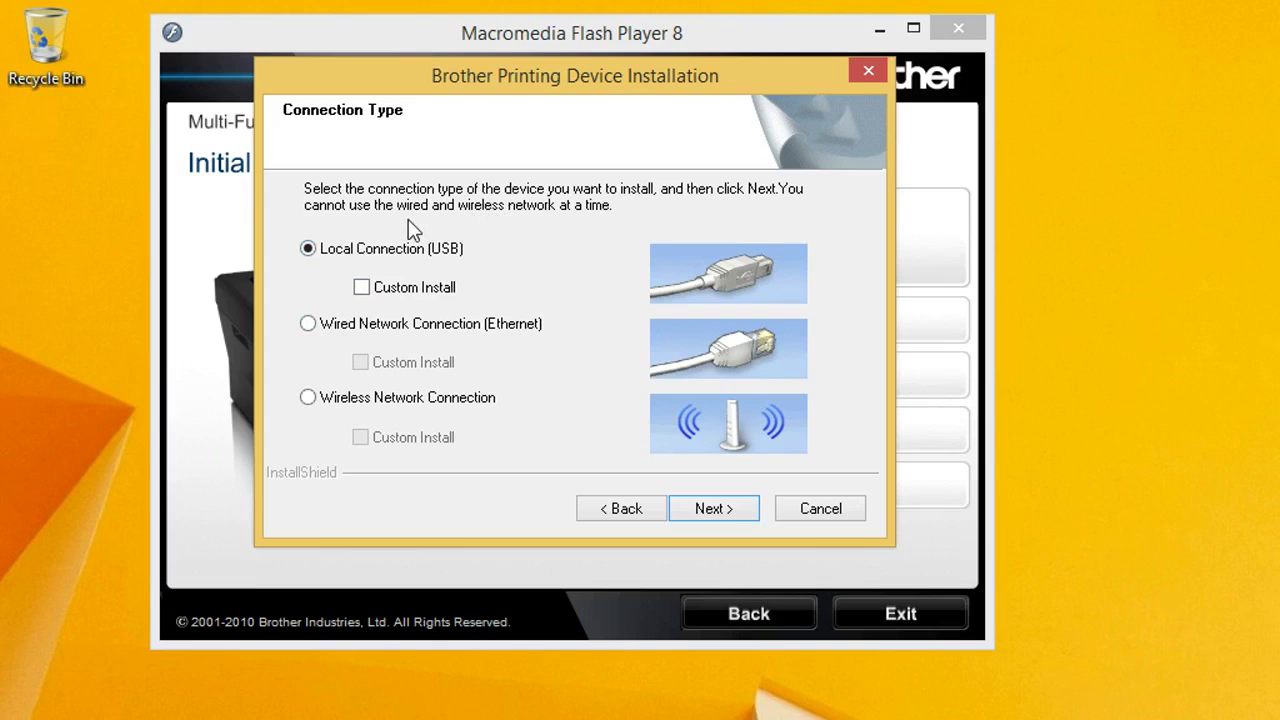
{"action": "left_click", "coordinate": [362, 288]}
{"action": "left_click", "coordinate": [713, 510]}
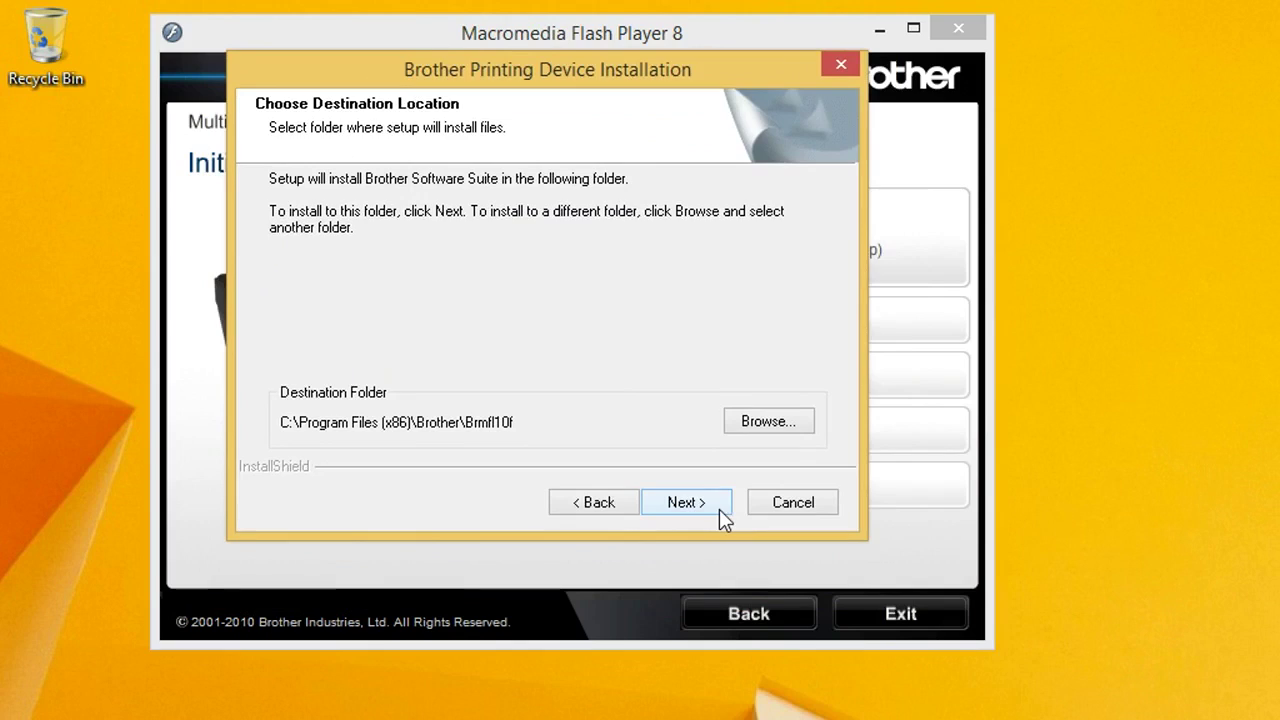
{"action": "left_click", "coordinate": [719, 509]}
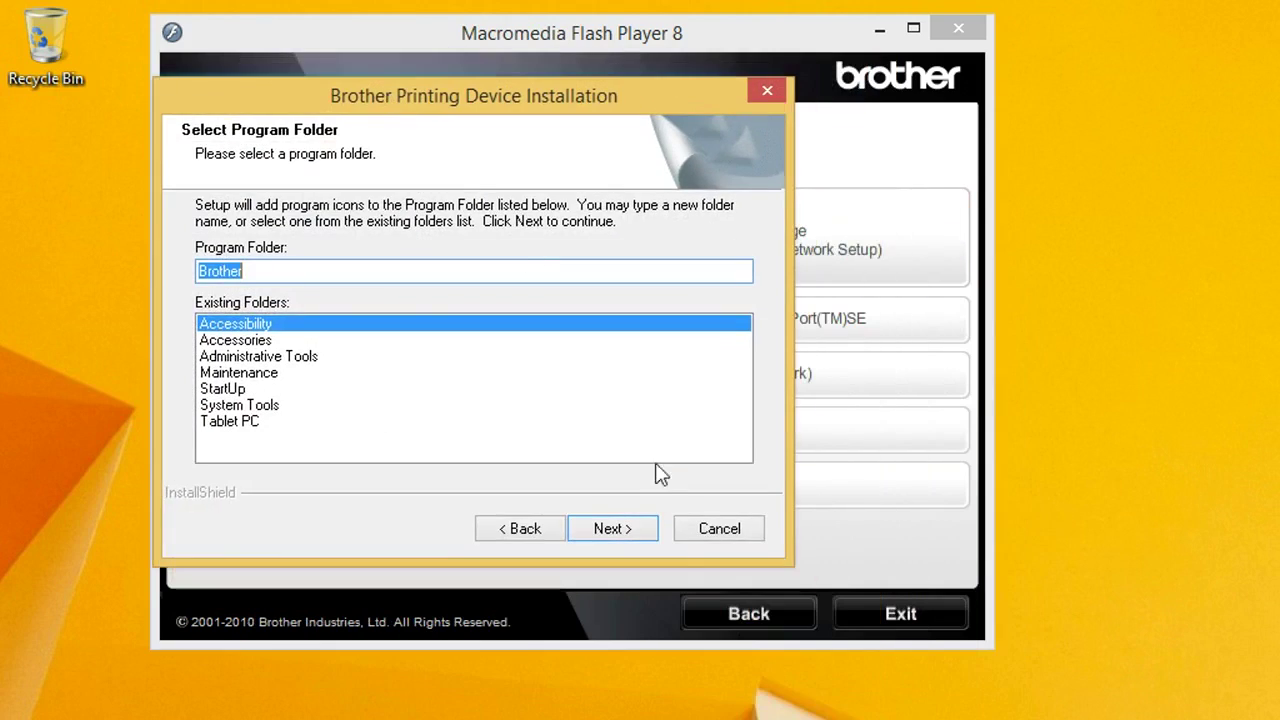
{"action": "left_click", "coordinate": [645, 528]}
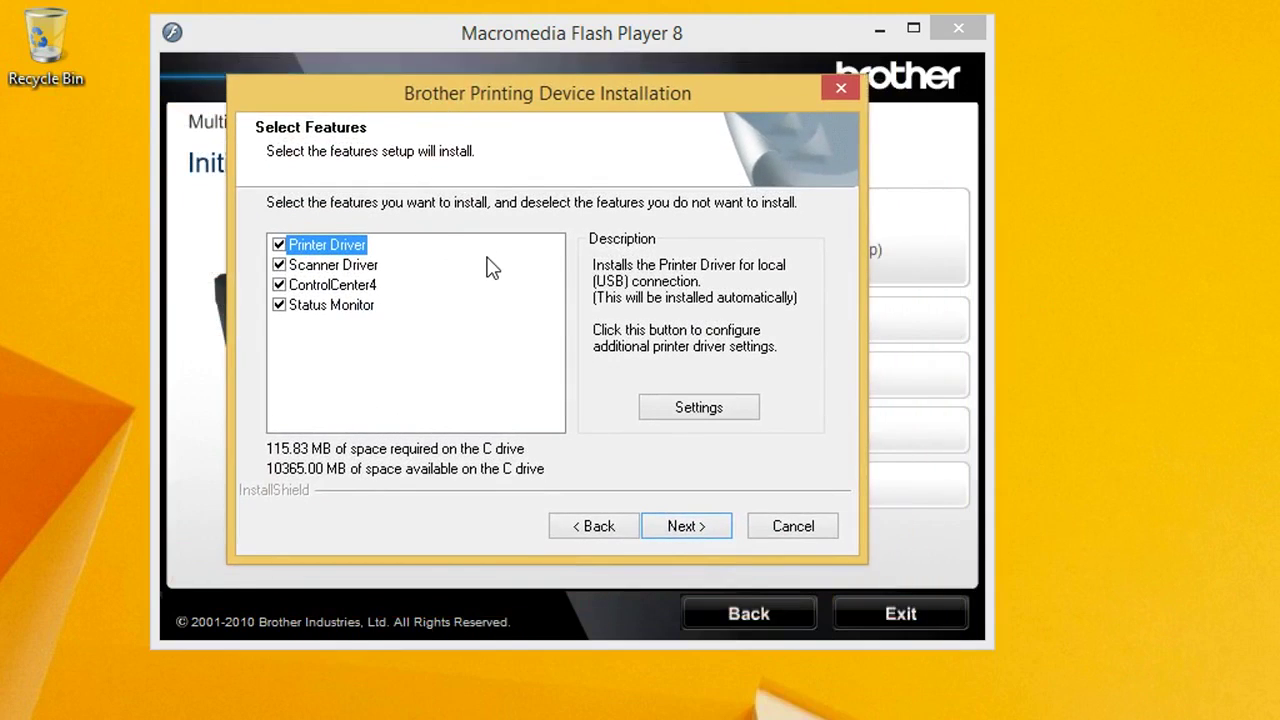
Step: Exclude ControlCenter4 from the features to install, keep the other features, and start the installation
{"action": "left_click", "coordinate": [280, 285]}
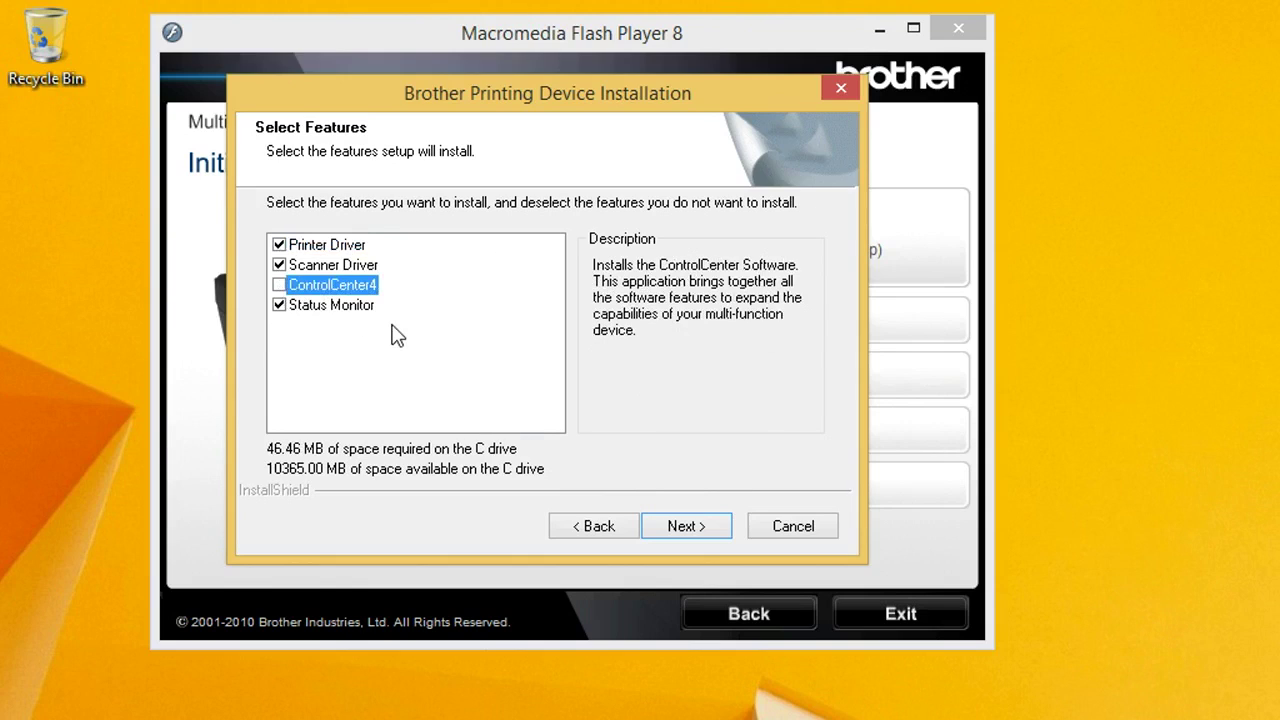
{"action": "left_click", "coordinate": [668, 530]}
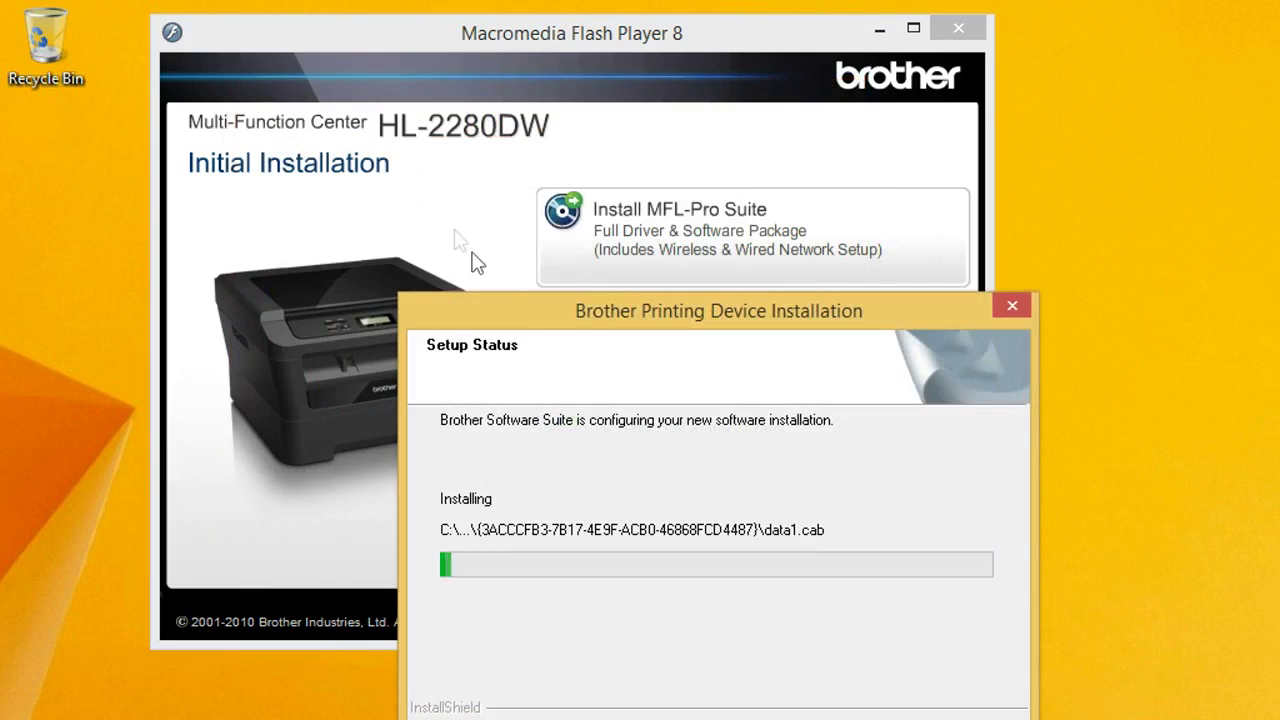
{"action": "left_click_drag", "start_coordinate": [505, 303], "coordinate": [383, 106]}
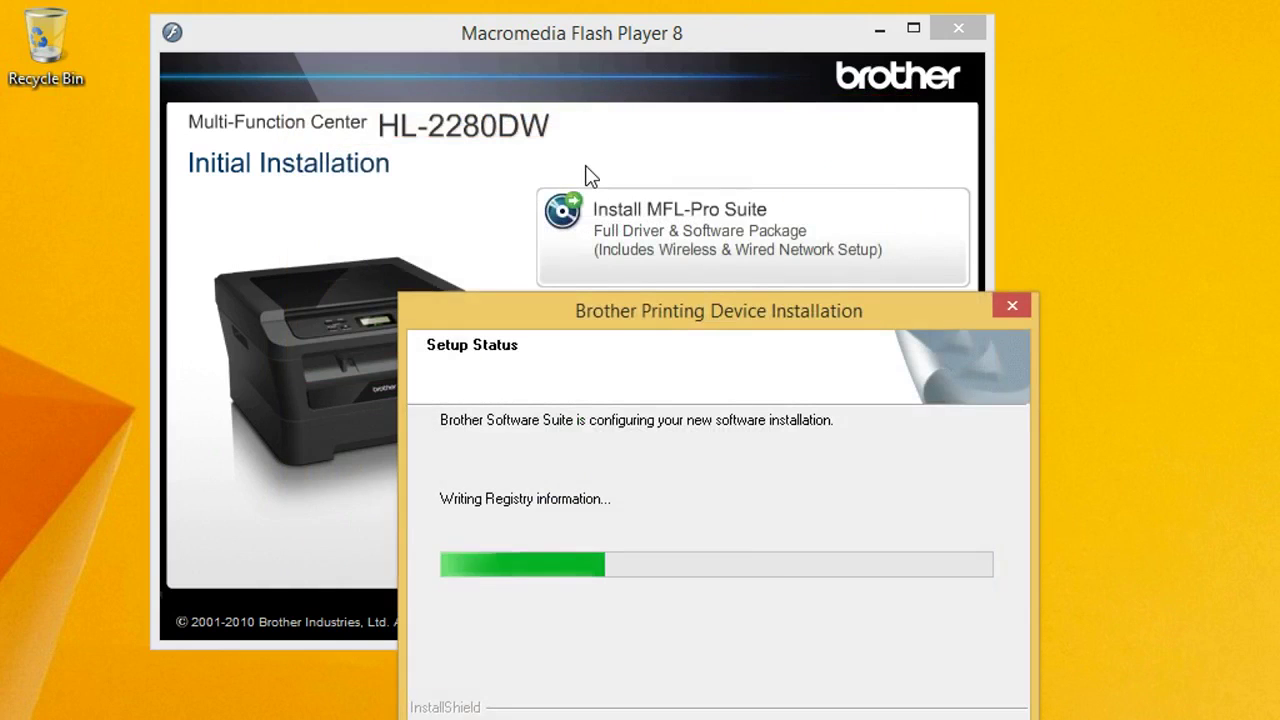
Step: Continue past the User's Guides and On-Line Registration pages without viewing manuals or registering the device
{"action": "left_click_drag", "start_coordinate": [648, 328], "coordinate": [503, 143]}
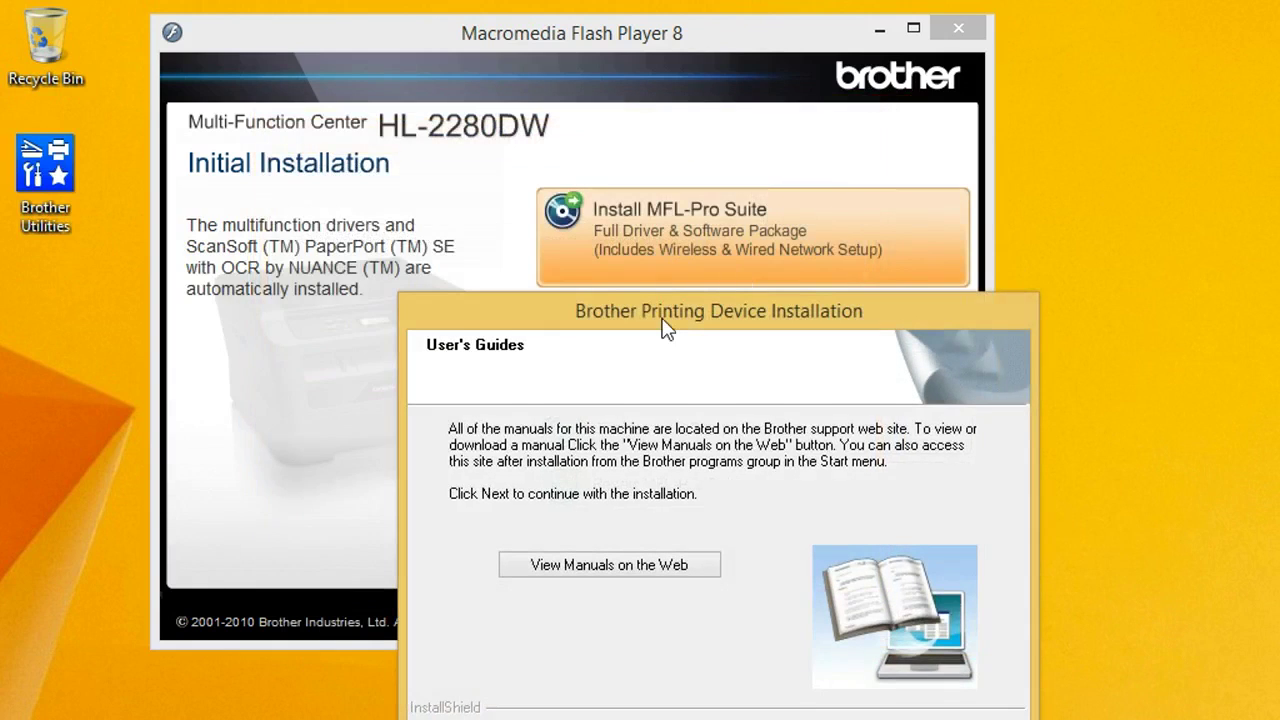
{"action": "left_click_drag", "start_coordinate": [660, 328], "coordinate": [496, 122]}
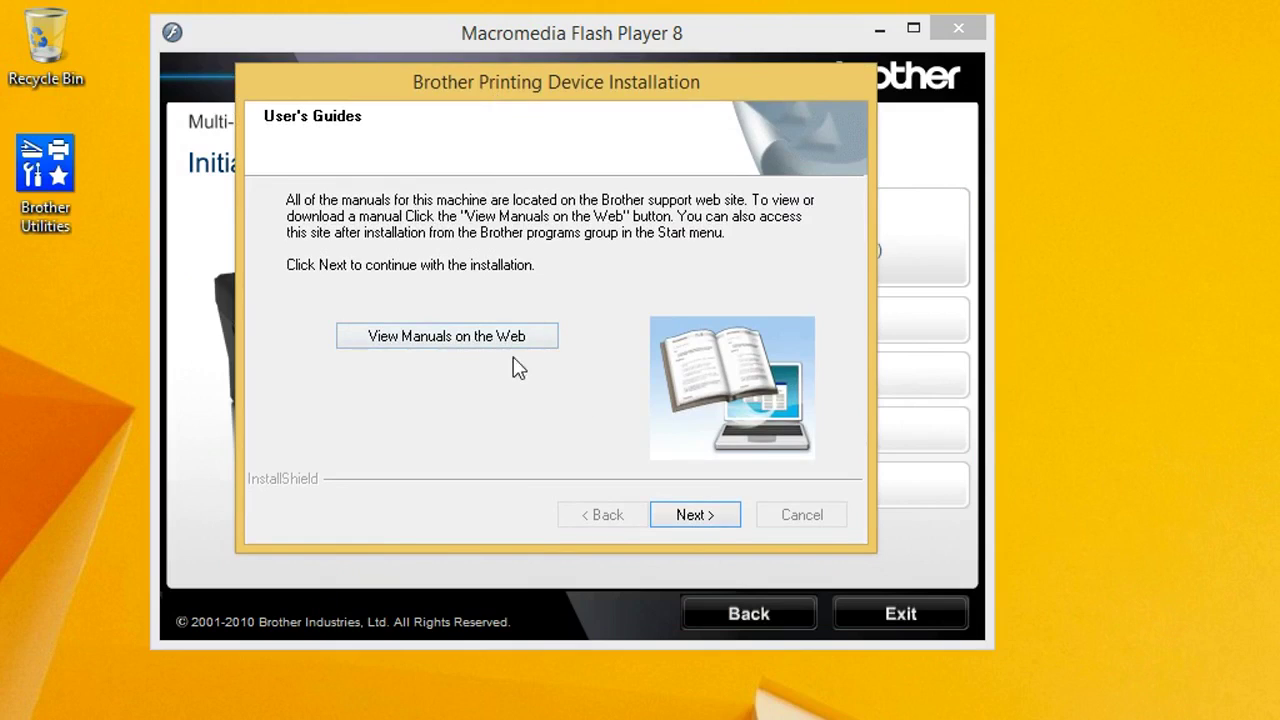
{"action": "left_click", "coordinate": [686, 514]}
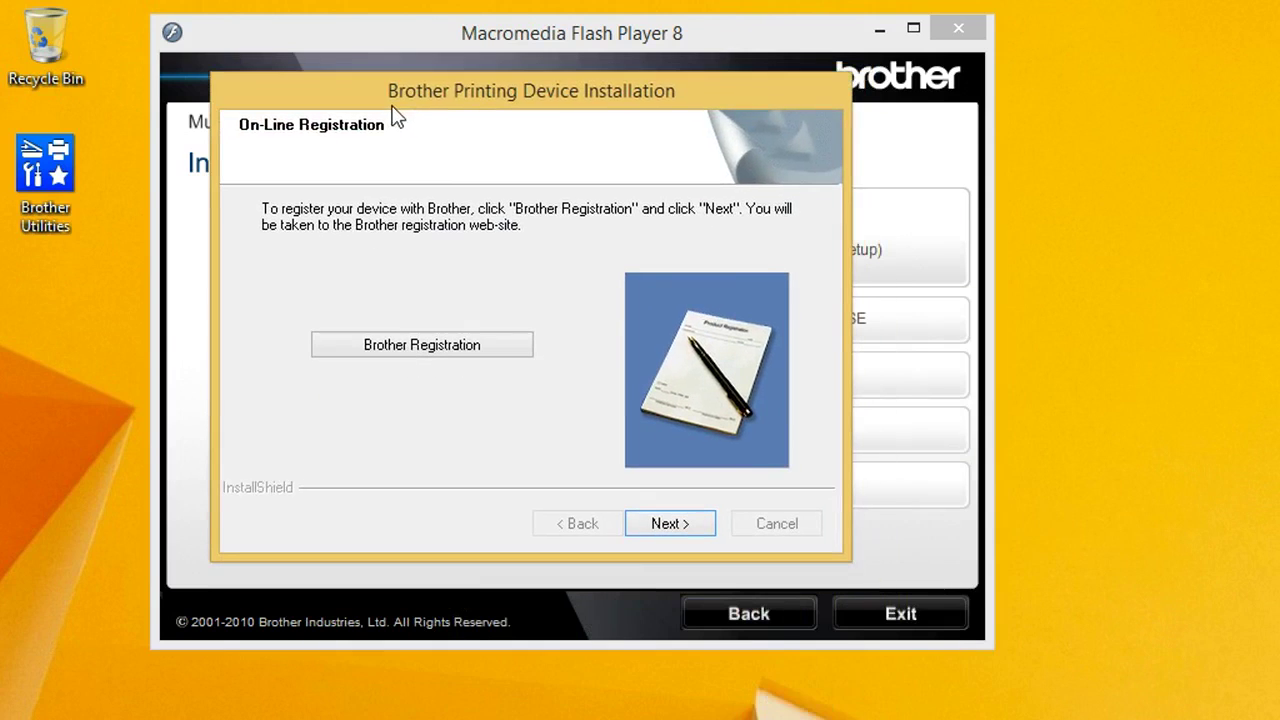
{"action": "left_click", "coordinate": [659, 528]}
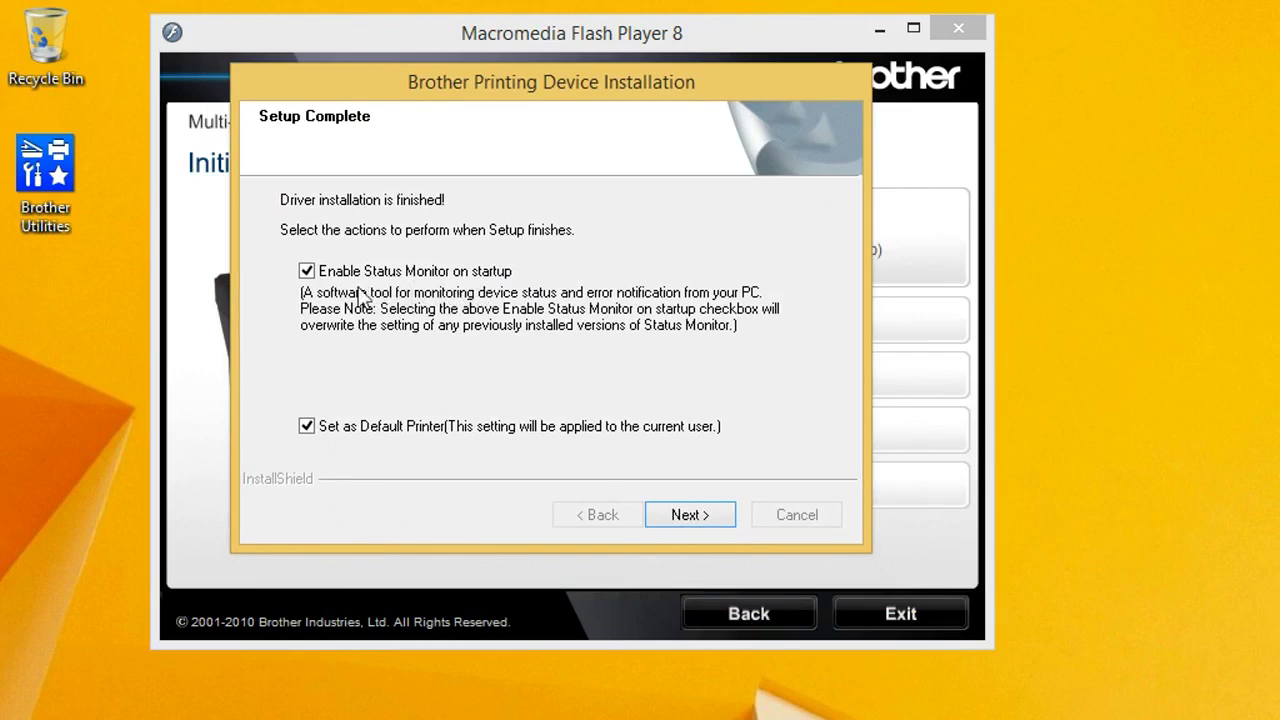
Step: Turn off Status Monitor on startup, keep the device as default printer, and finish setup with an immediate computer restart
{"action": "left_click", "coordinate": [308, 272]}
{"action": "left_click", "coordinate": [689, 514]}
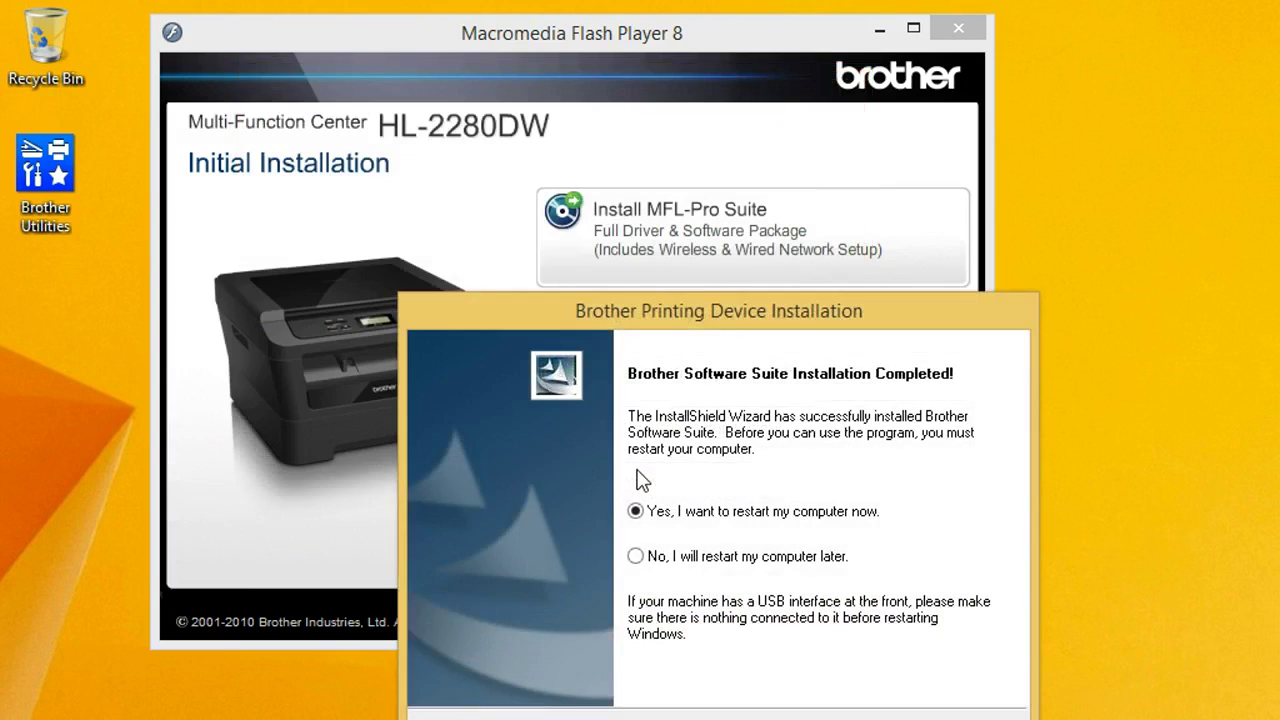
{"action": "left_click_drag", "start_coordinate": [616, 316], "coordinate": [434, 136]}
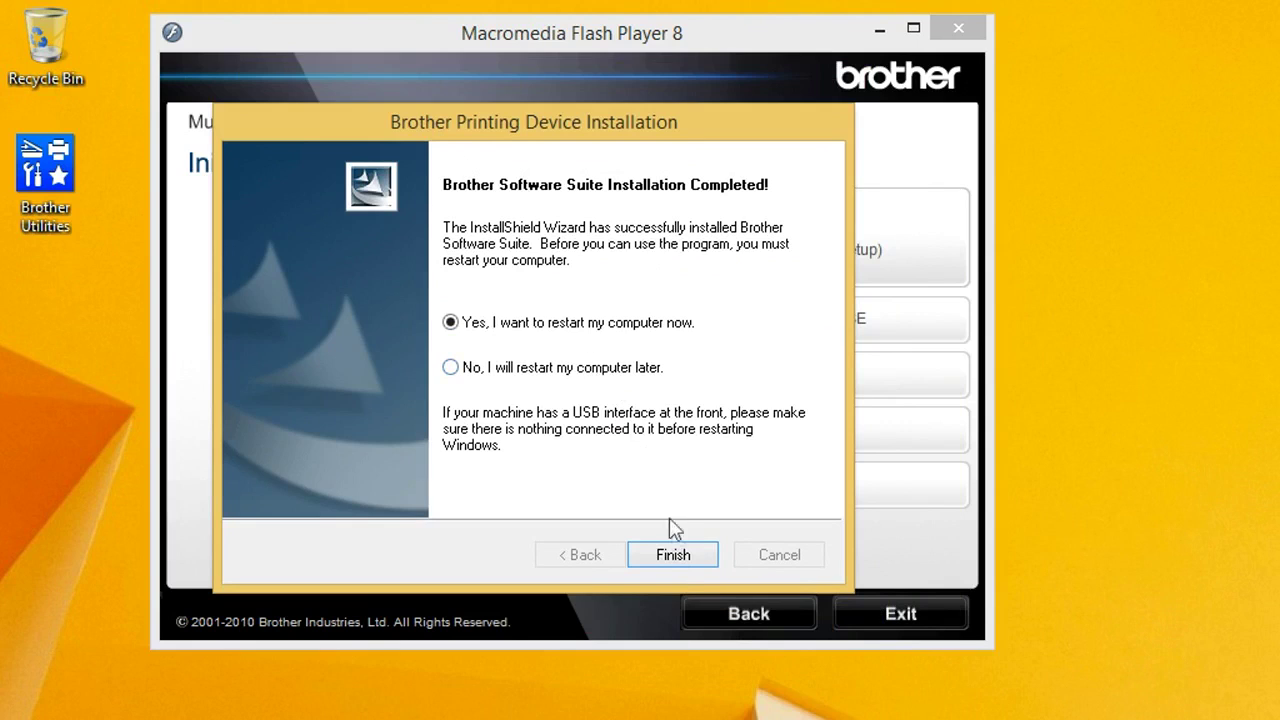
{"action": "left_click", "coordinate": [676, 557]}
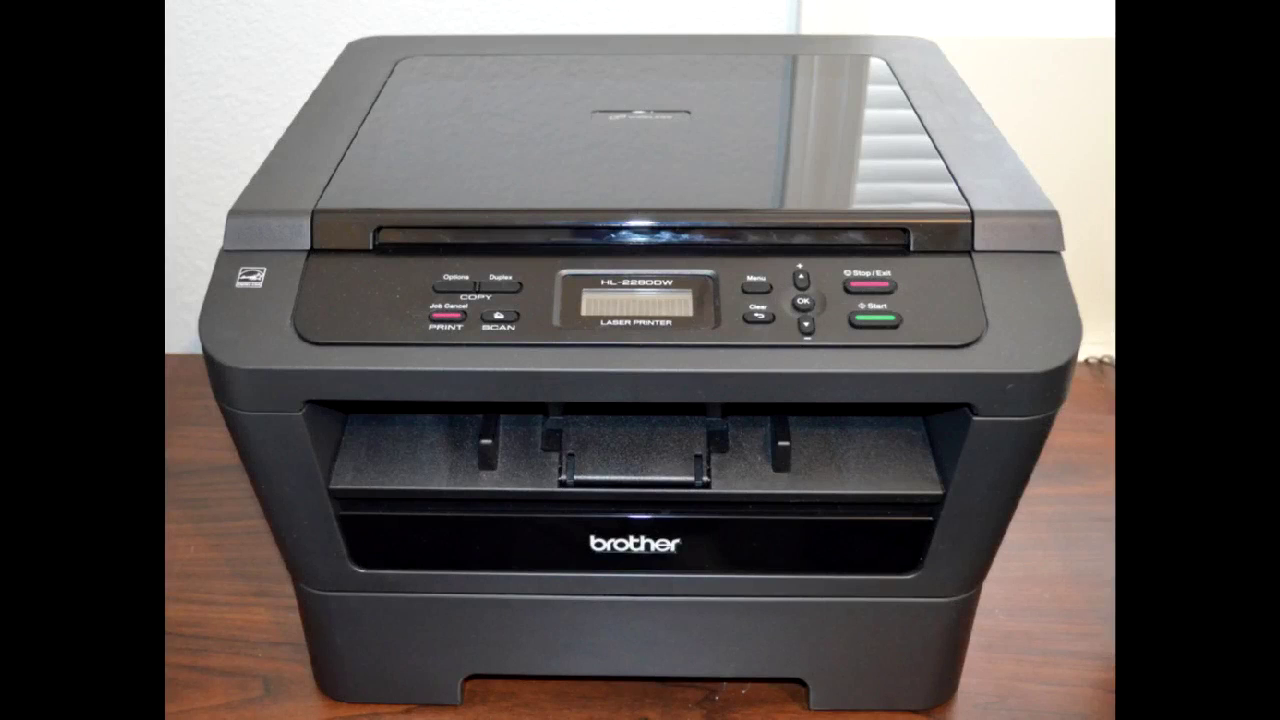
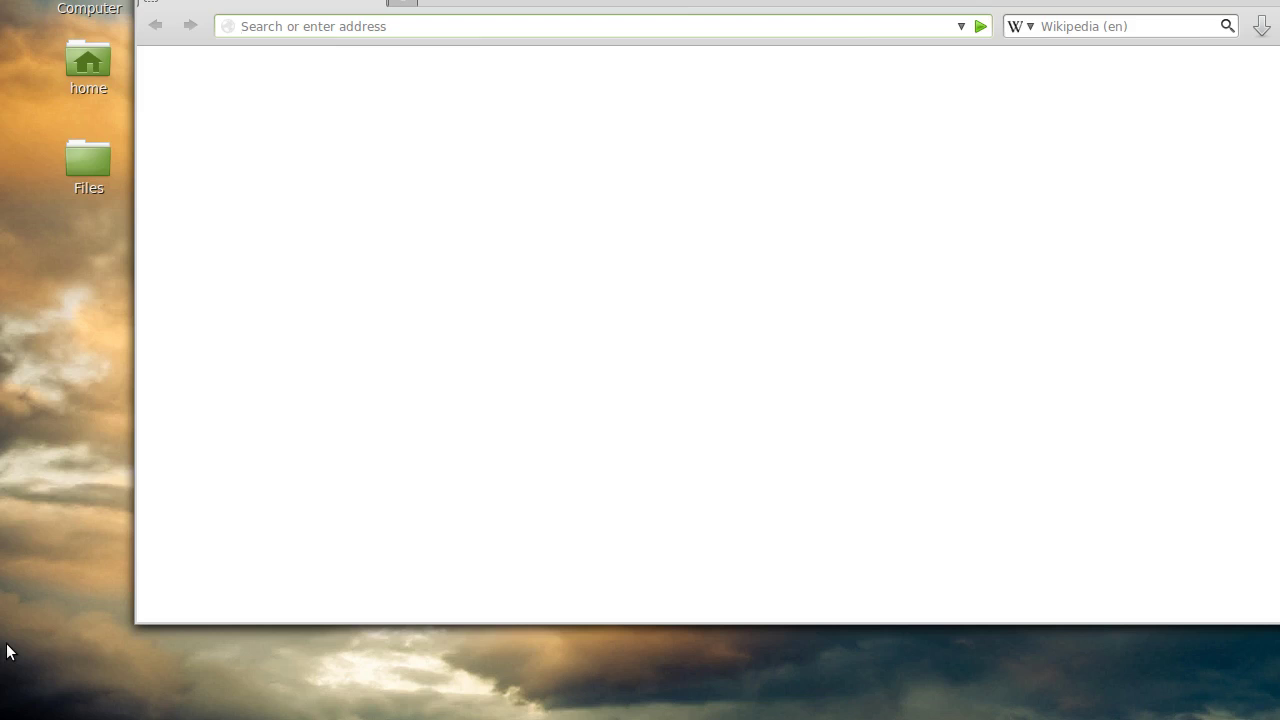
Step: In Firefox on the Linux desktop, open support.brother.com/g/b/ and select the United States(English) support site
{"action": "type", "text": "su"}
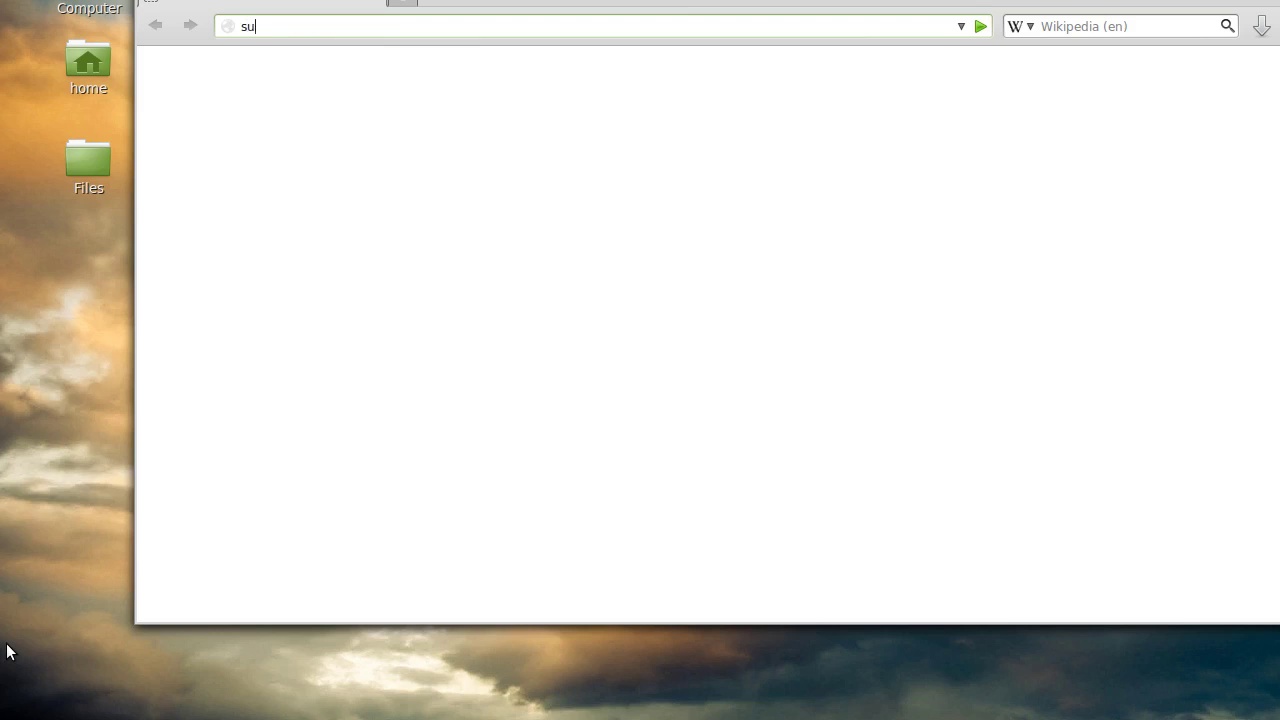
{"action": "type", "text": "pport.brother.com/g/b/"}
{"action": "key", "text": "Return"}
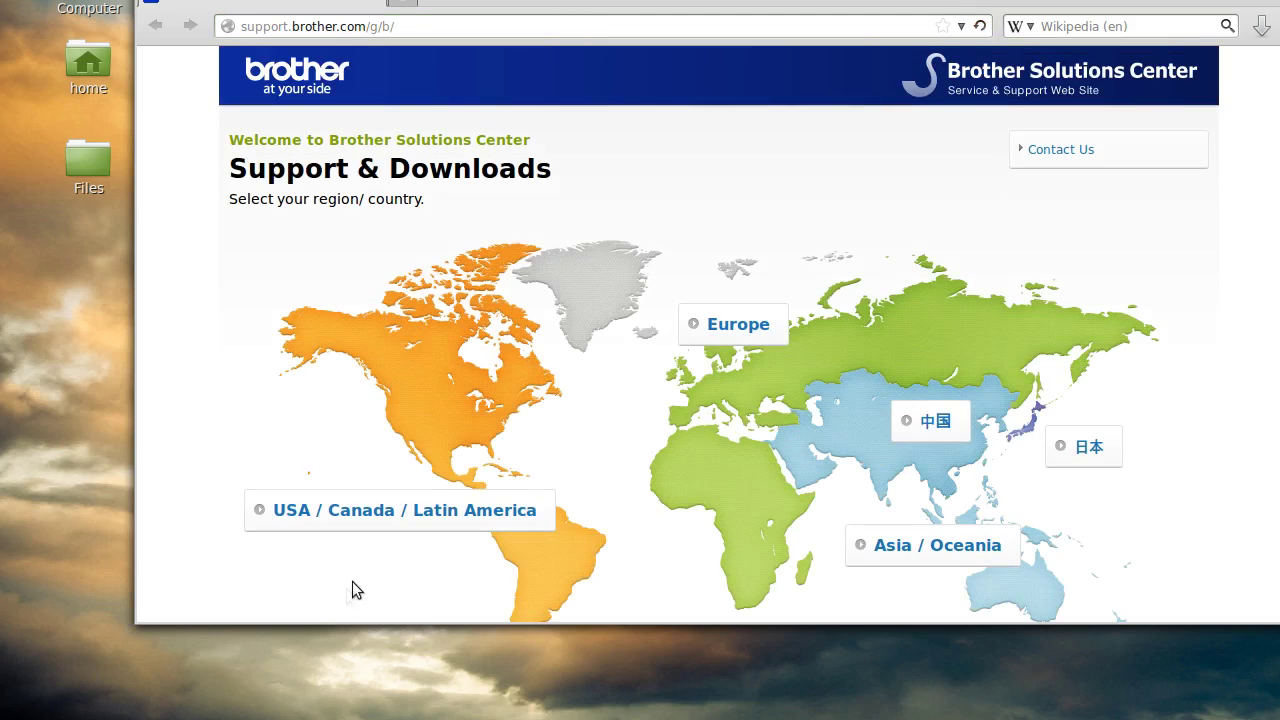
{"action": "left_click", "coordinate": [312, 518]}
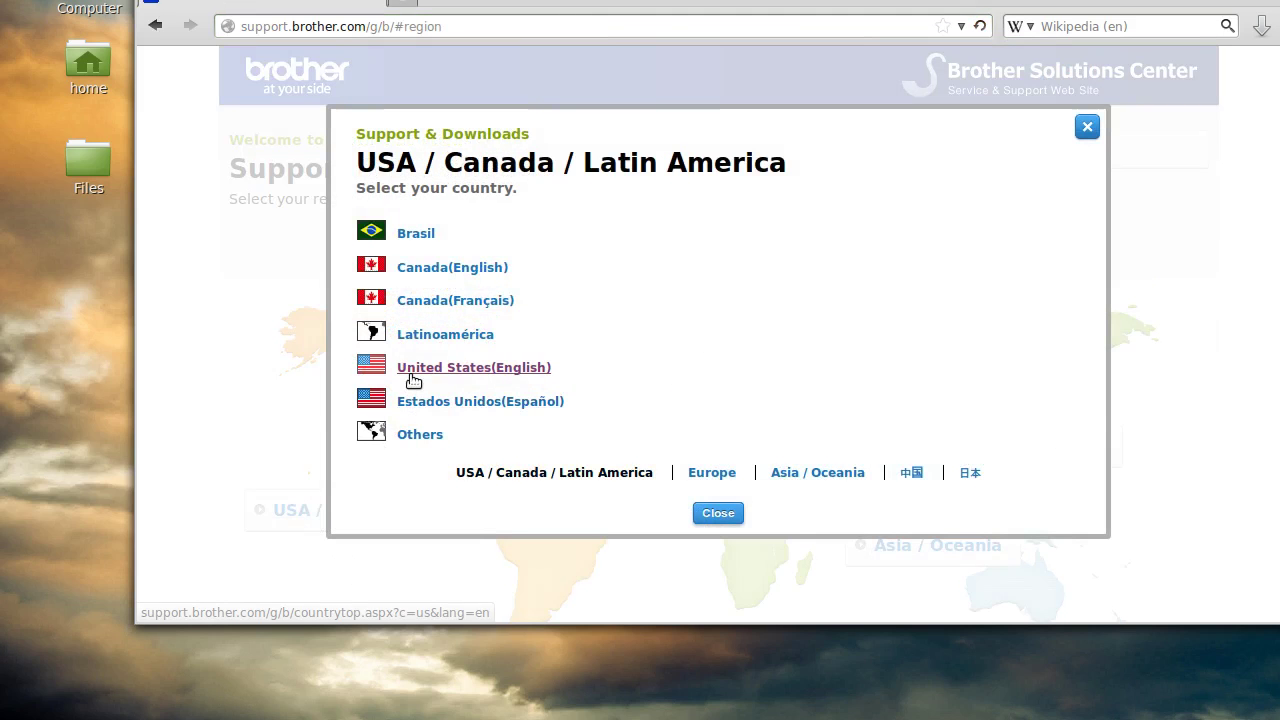
{"action": "left_click", "coordinate": [415, 368]}
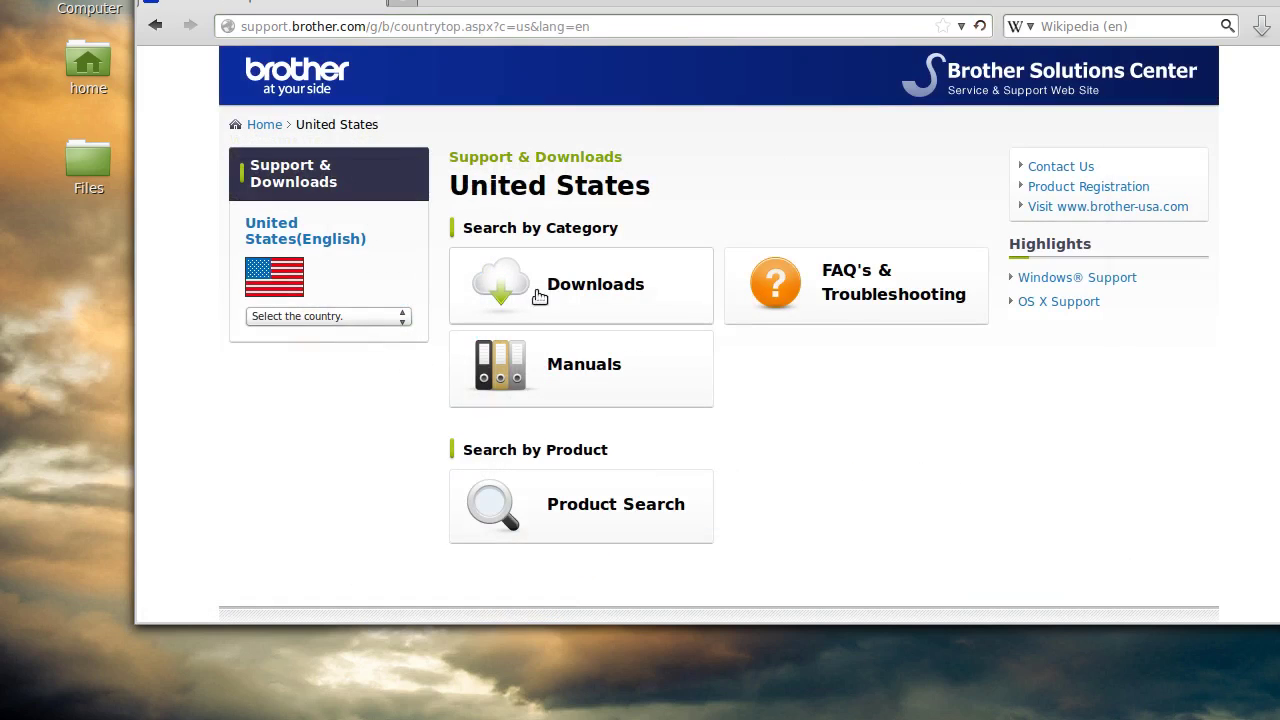
Step: Open the HL-2280DW downloads page through the Monochrome Laser Fax / MFC / DCP product category
{"action": "left_click", "coordinate": [569, 291]}
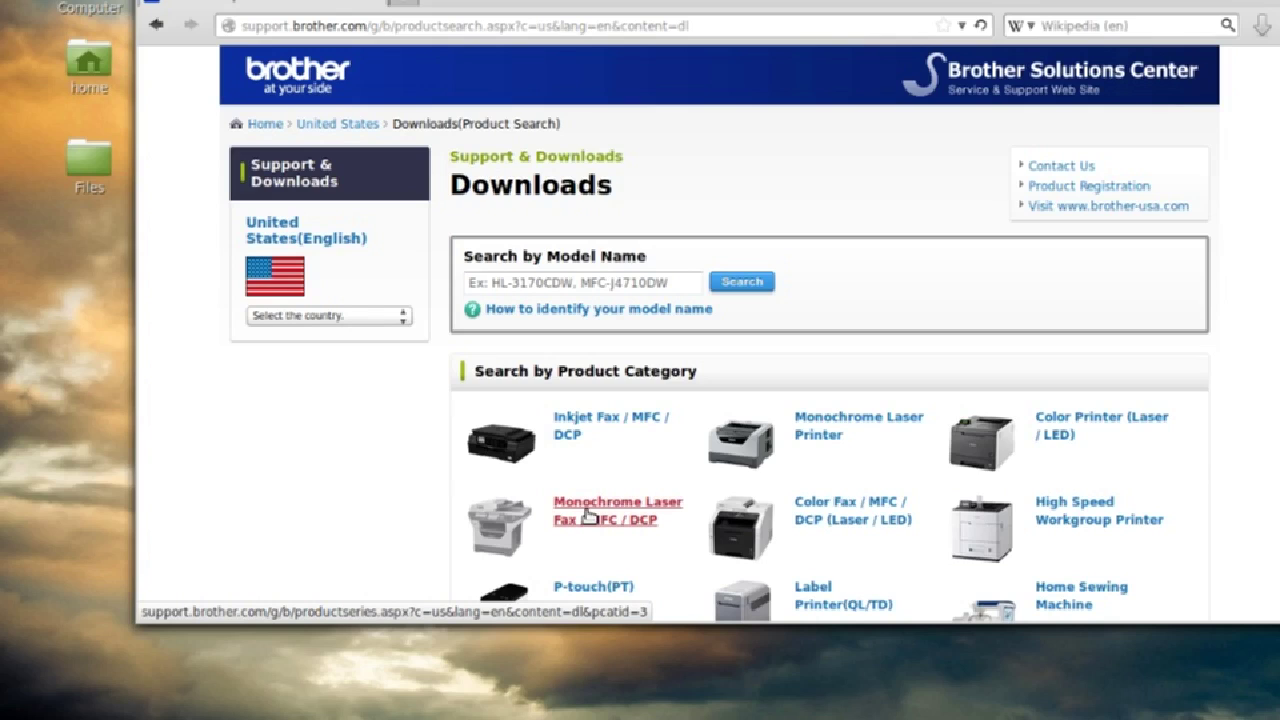
{"action": "left_click", "coordinate": [588, 515]}
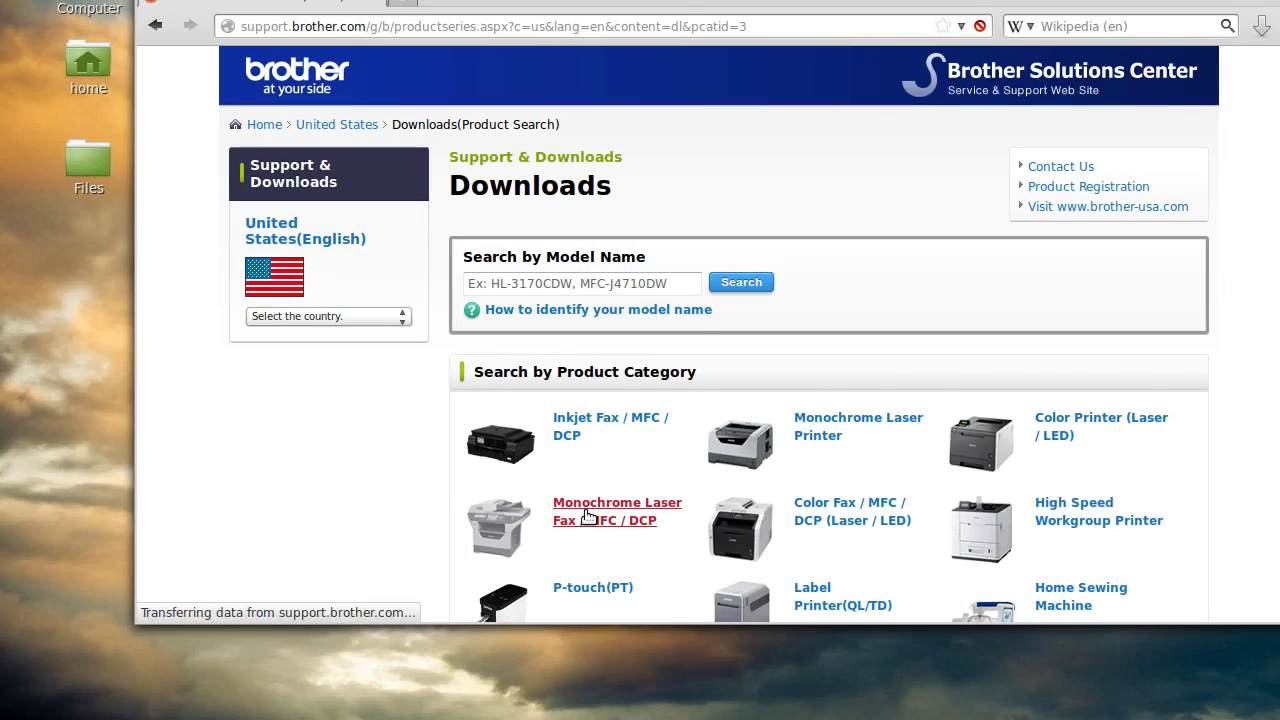
{"action": "left_click", "coordinate": [712, 458]}
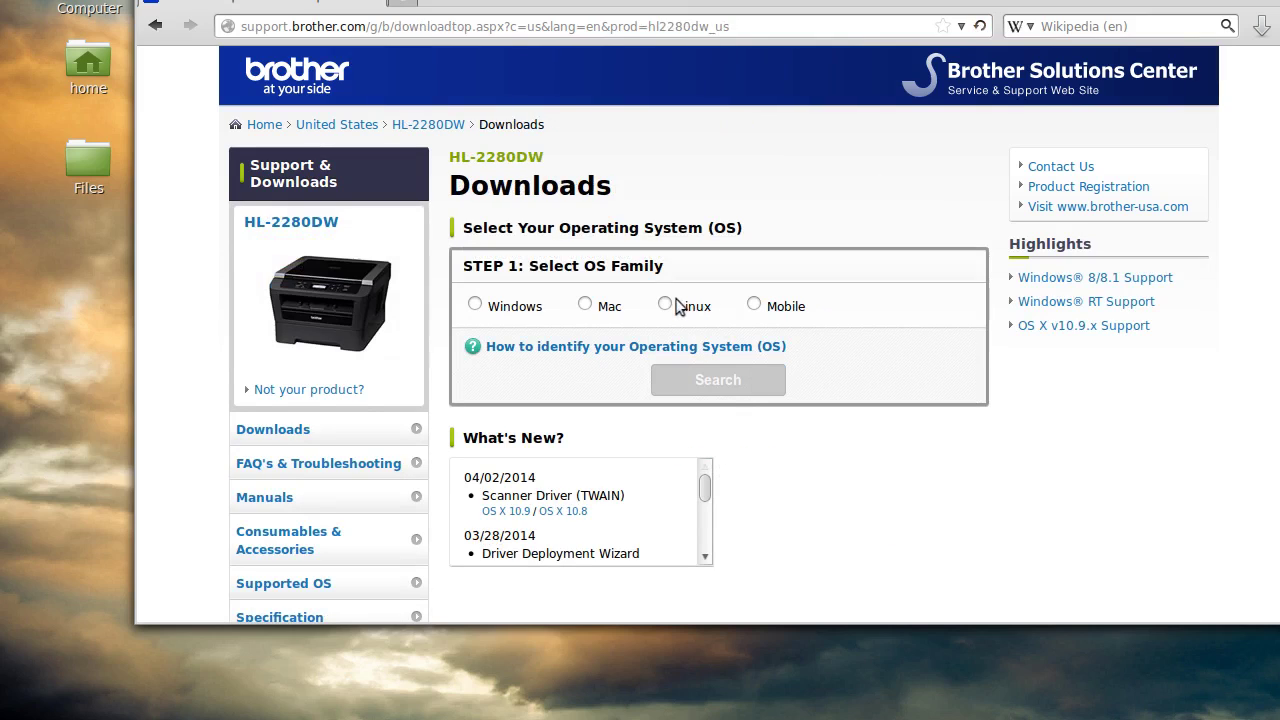
Step: List the HL-2280DW downloads for the Linux family with the Linux (deb) version
{"action": "left_click", "coordinate": [665, 305]}
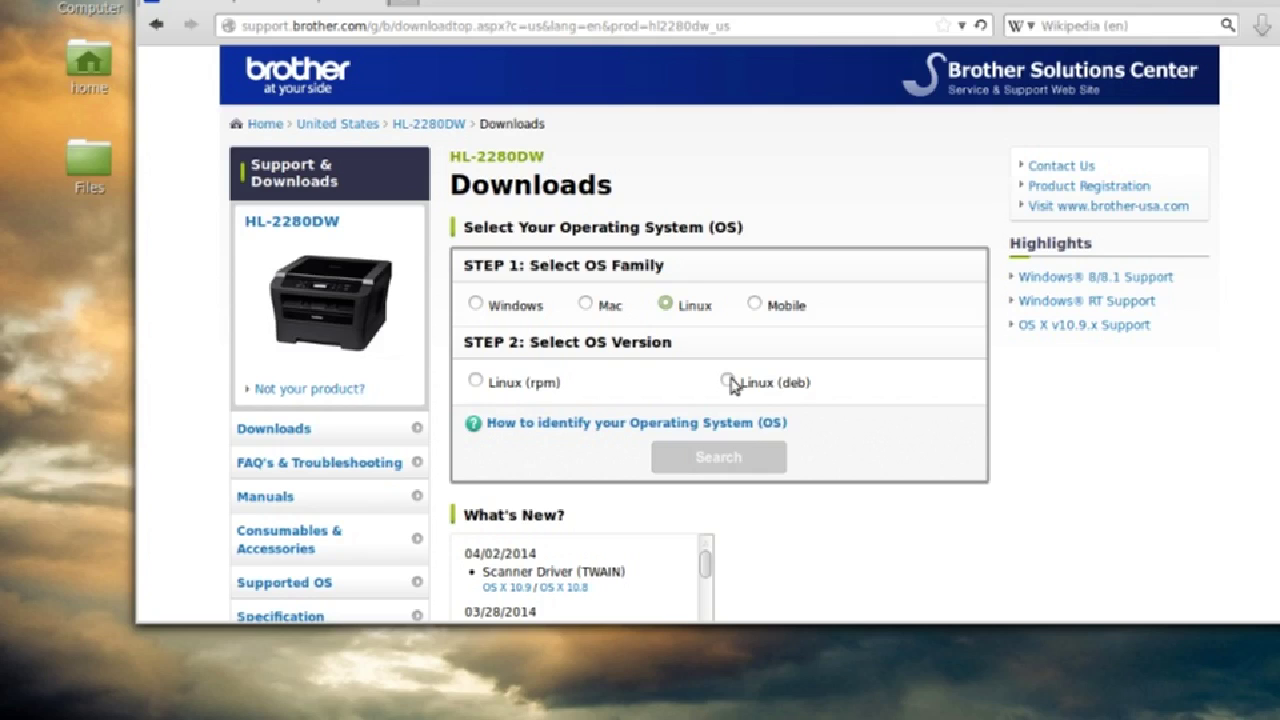
{"action": "left_click", "coordinate": [728, 382]}
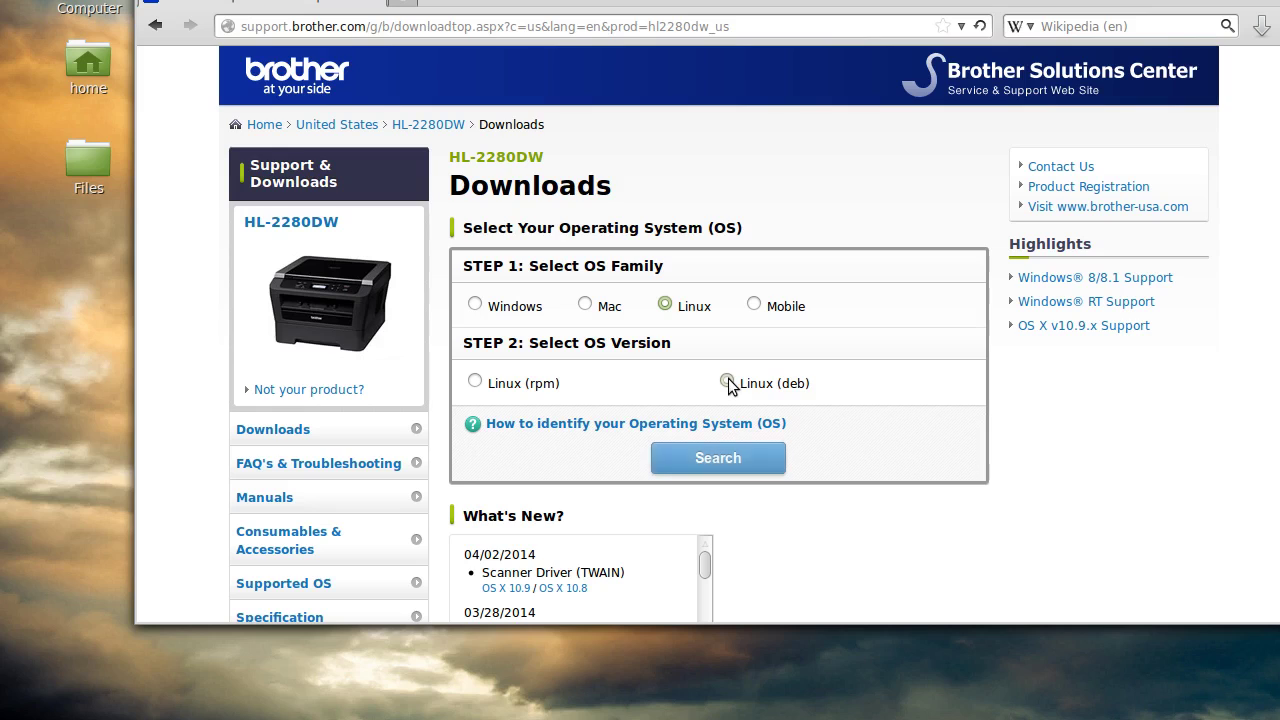
{"action": "left_click", "coordinate": [729, 460]}
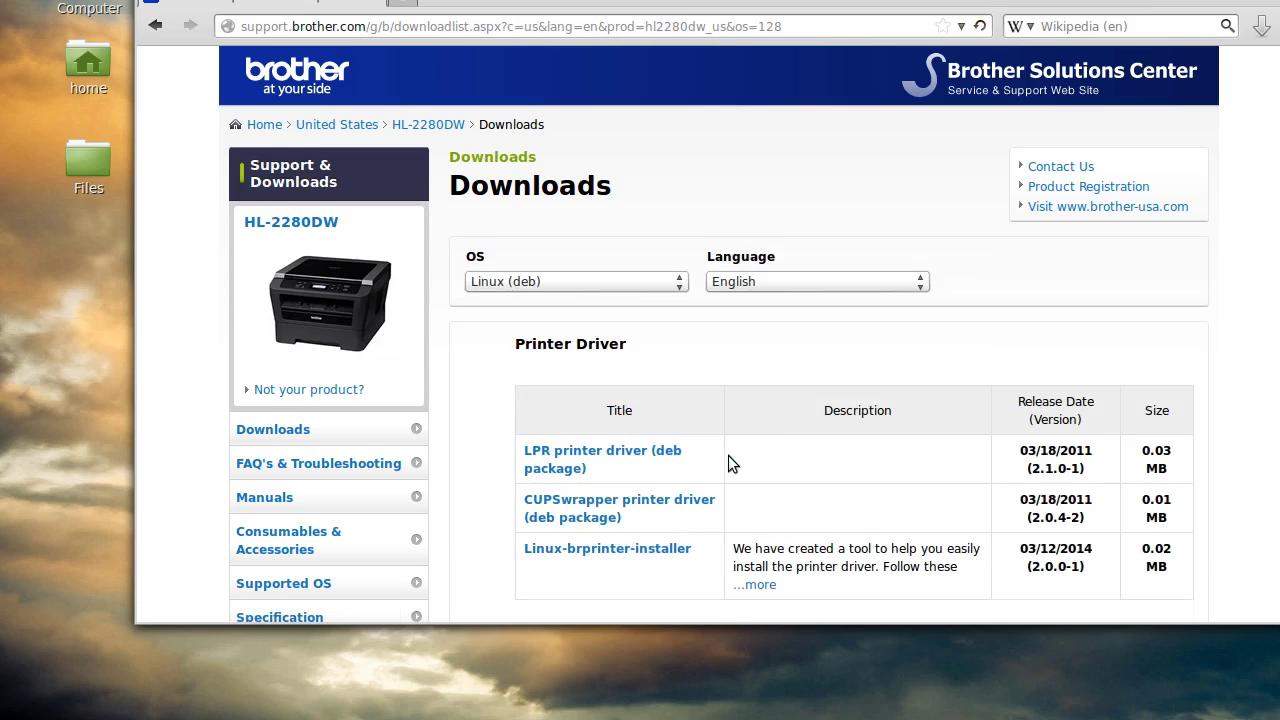
Step: Choose Linux-brprinter-installer, agree to its EULA, and save linux-brprinter-installer-2.0.0-1.gz to disk
{"action": "left_click", "coordinate": [645, 553]}
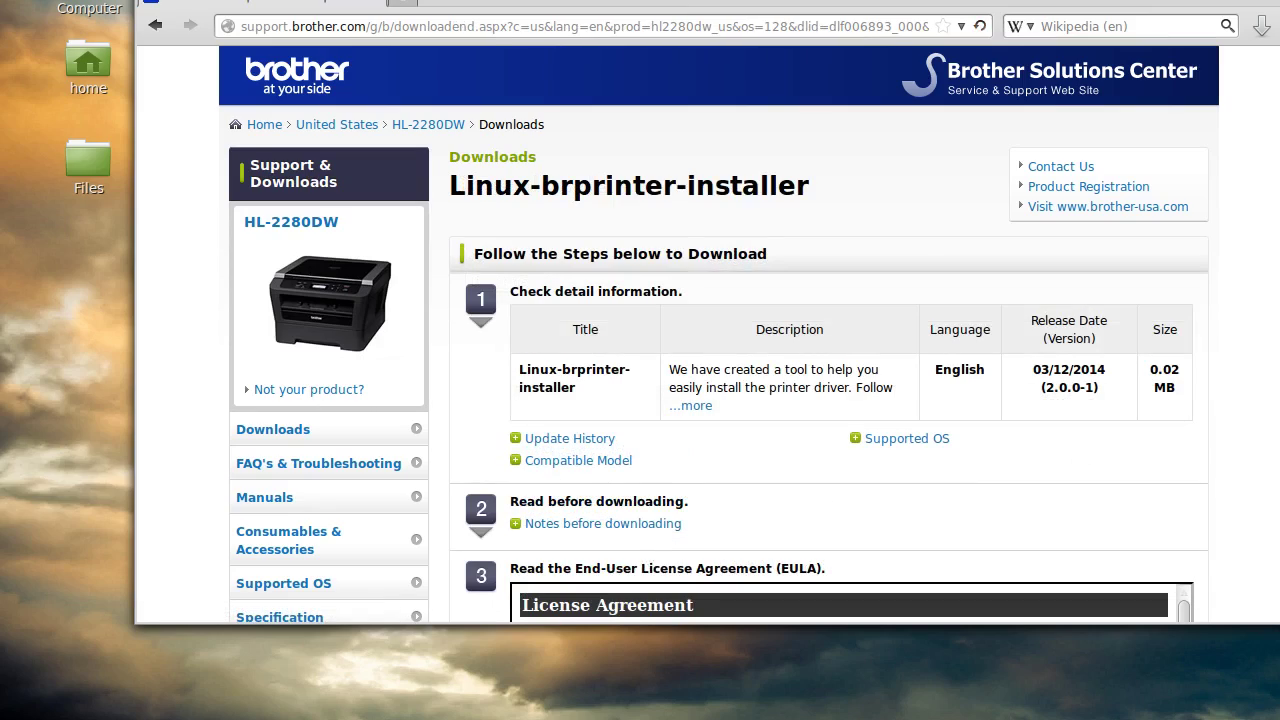
{"action": "scroll", "coordinate": [990, 490], "scroll_direction": "down", "scroll_amount": 5}
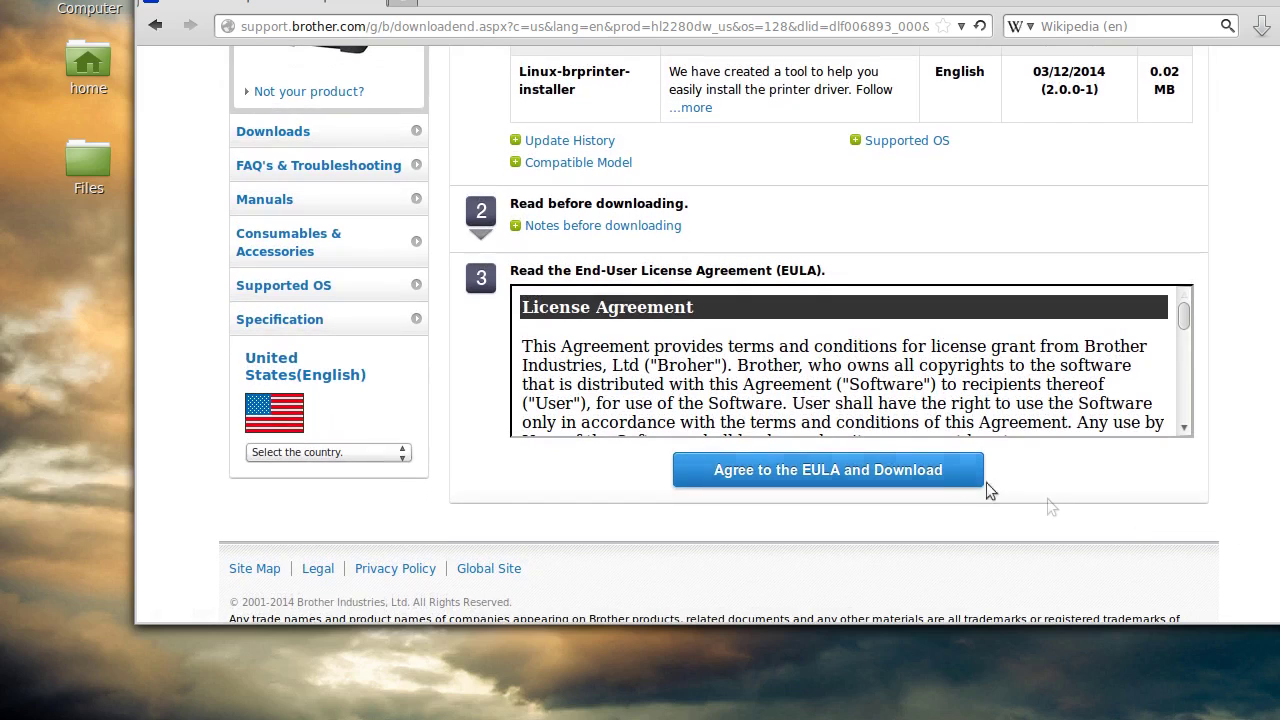
{"action": "left_click", "coordinate": [918, 481]}
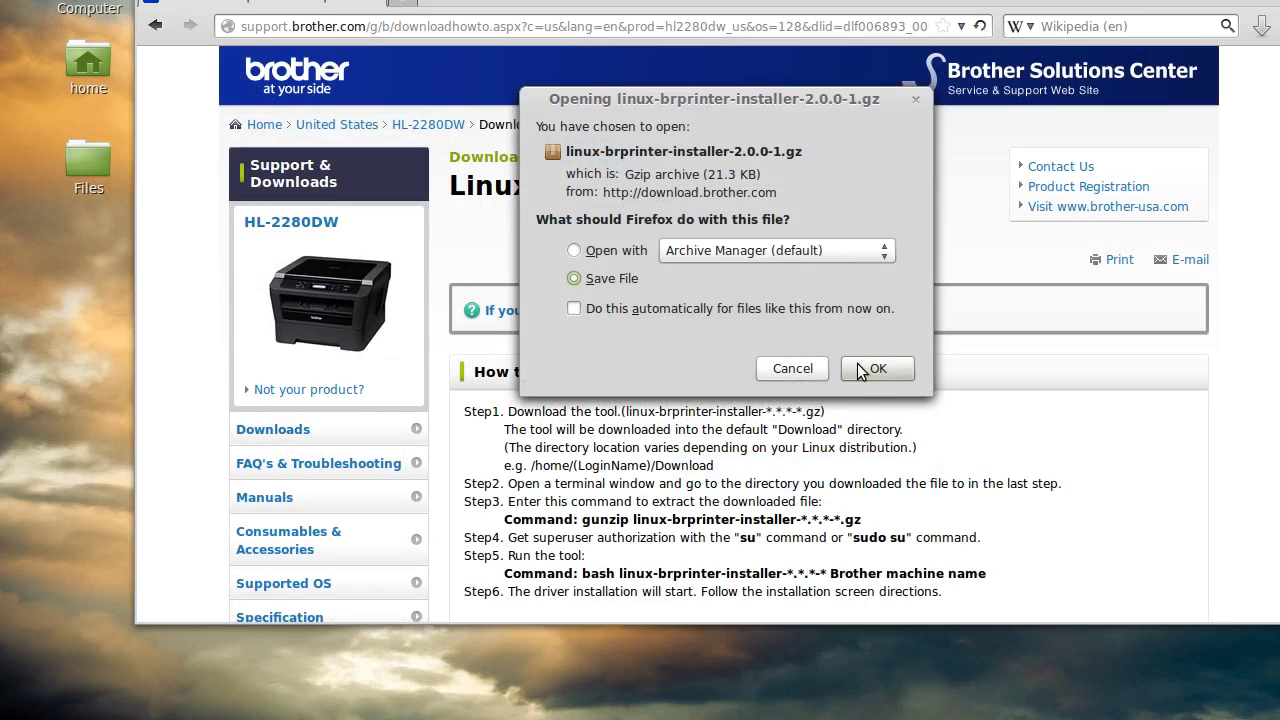
{"action": "left_click", "coordinate": [860, 370]}
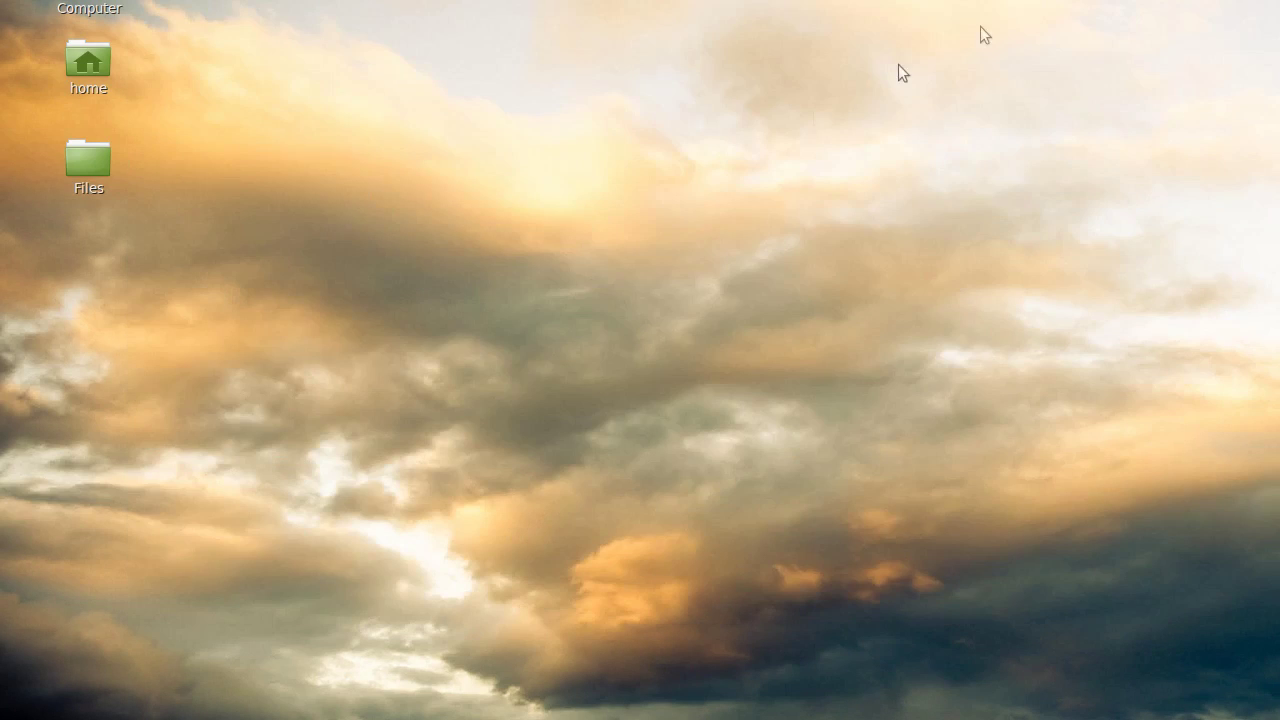
Step: Open a terminal, widen its window, change to the Desktop directory, and list its contents with dir
{"action": "left_click", "coordinate": [356, 392]}
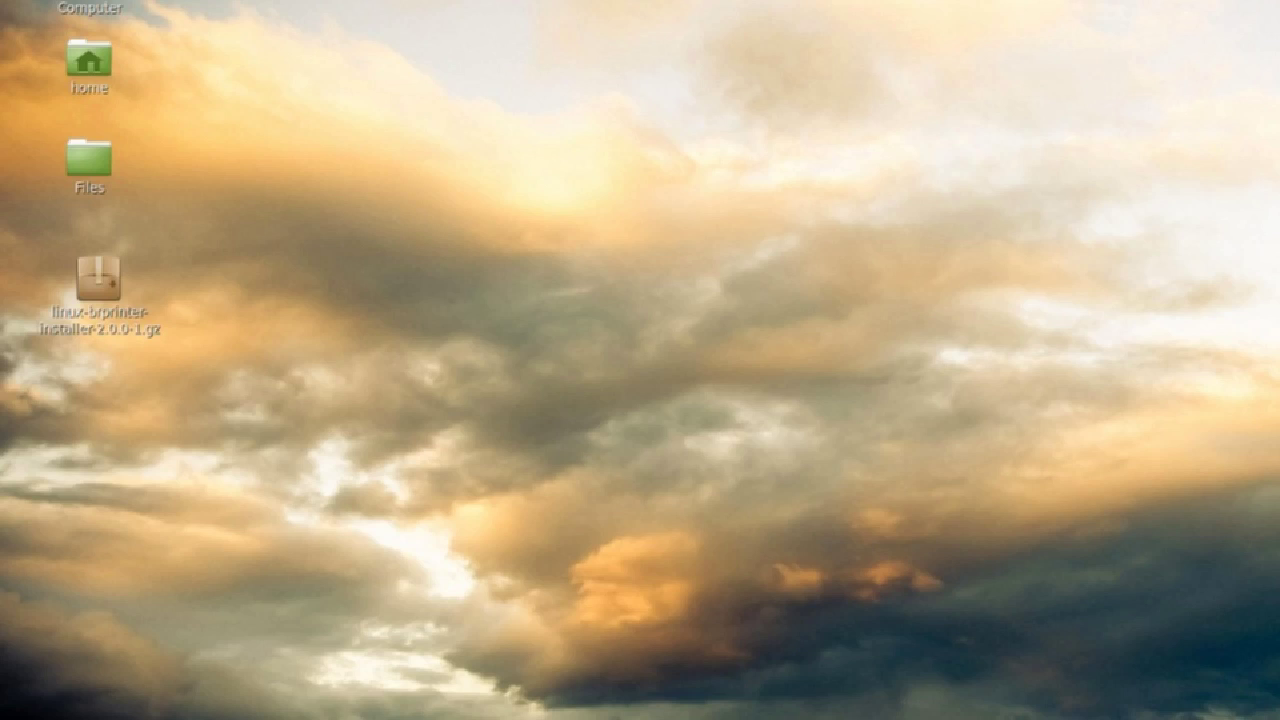
{"action": "key", "text": "ctrl+alt+t"}
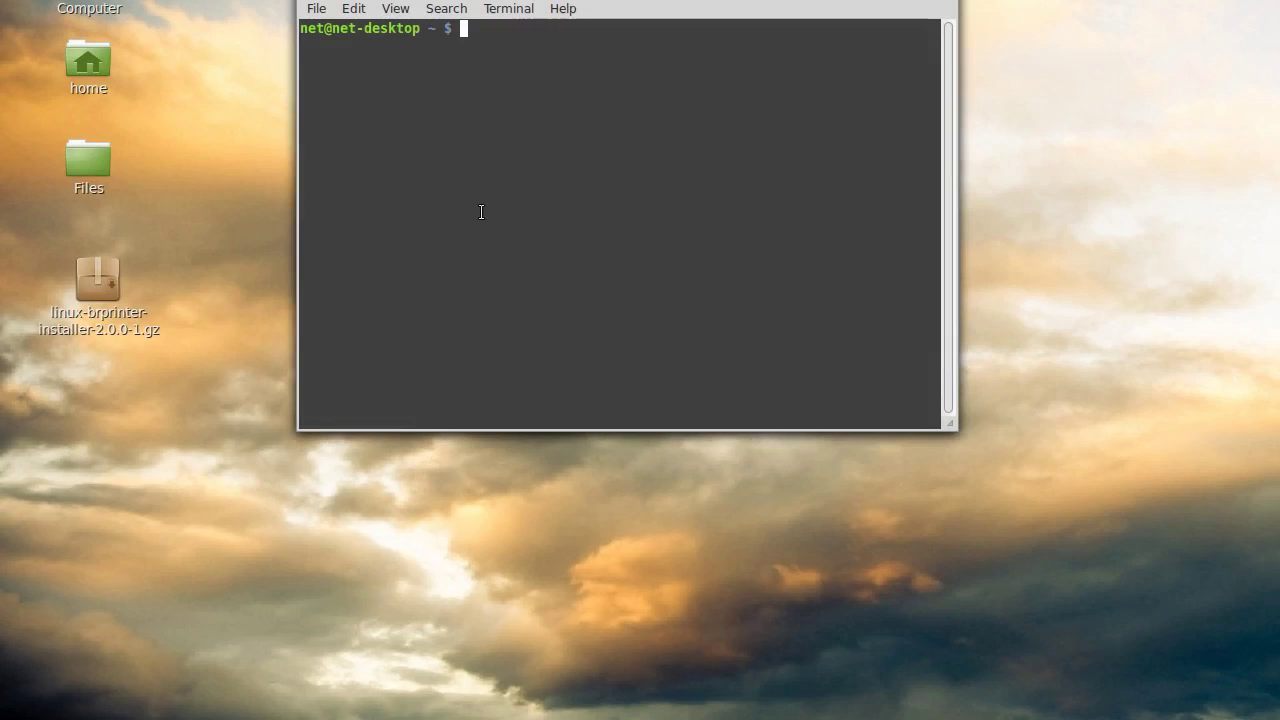
{"action": "left_click_drag", "start_coordinate": [299, 132], "coordinate": [162, 106]}
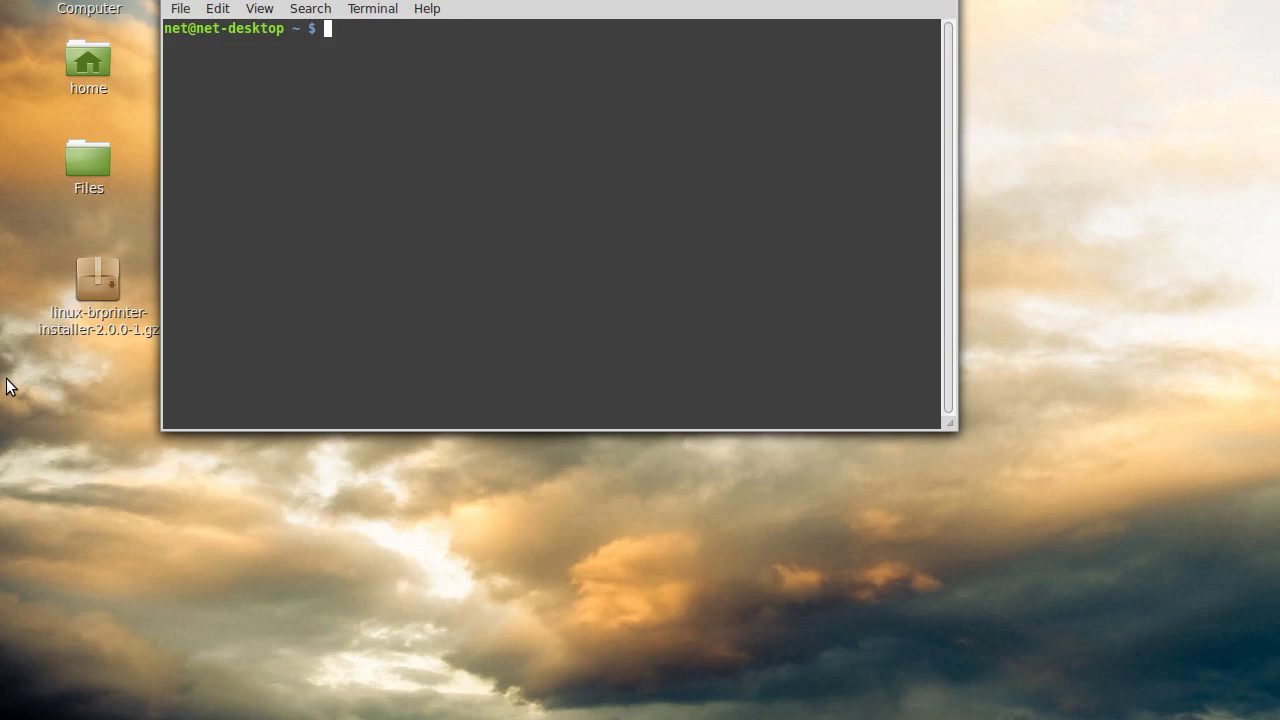
{"action": "type", "text": "cd Desktop"}
{"action": "key", "text": "Return"}
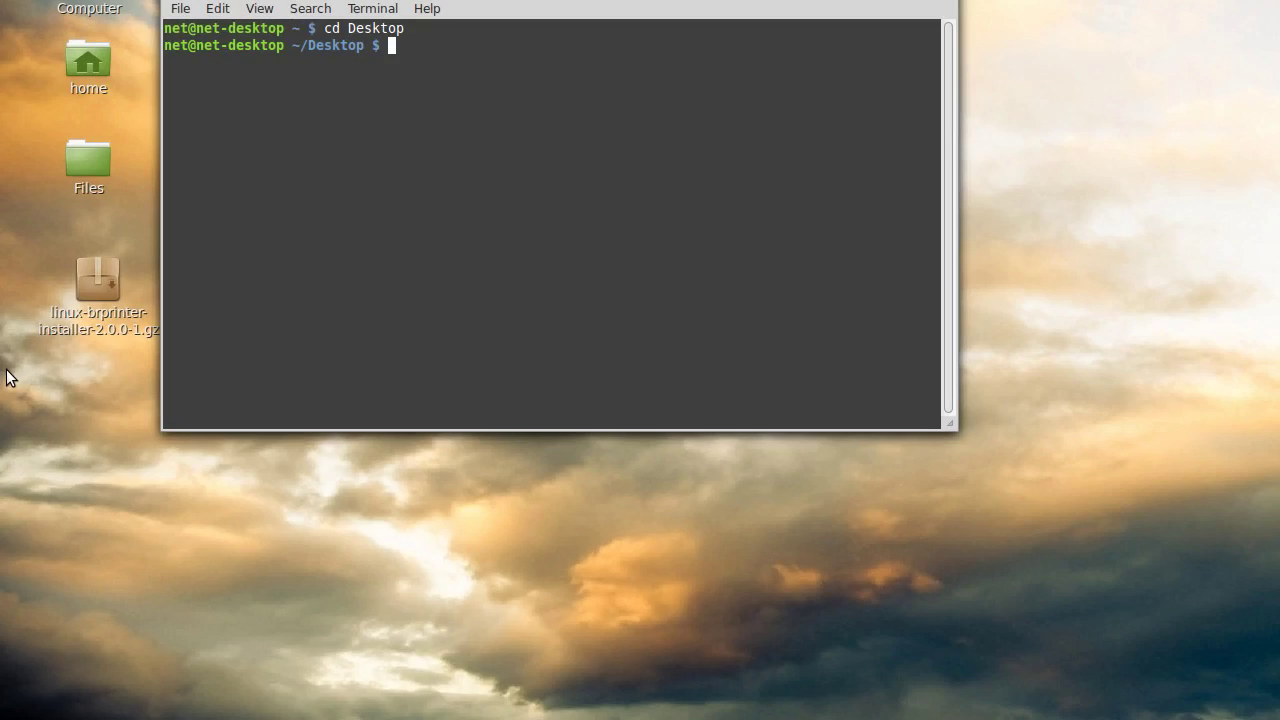
{"action": "type", "text": "dir"}
{"action": "key", "text": "Return"}
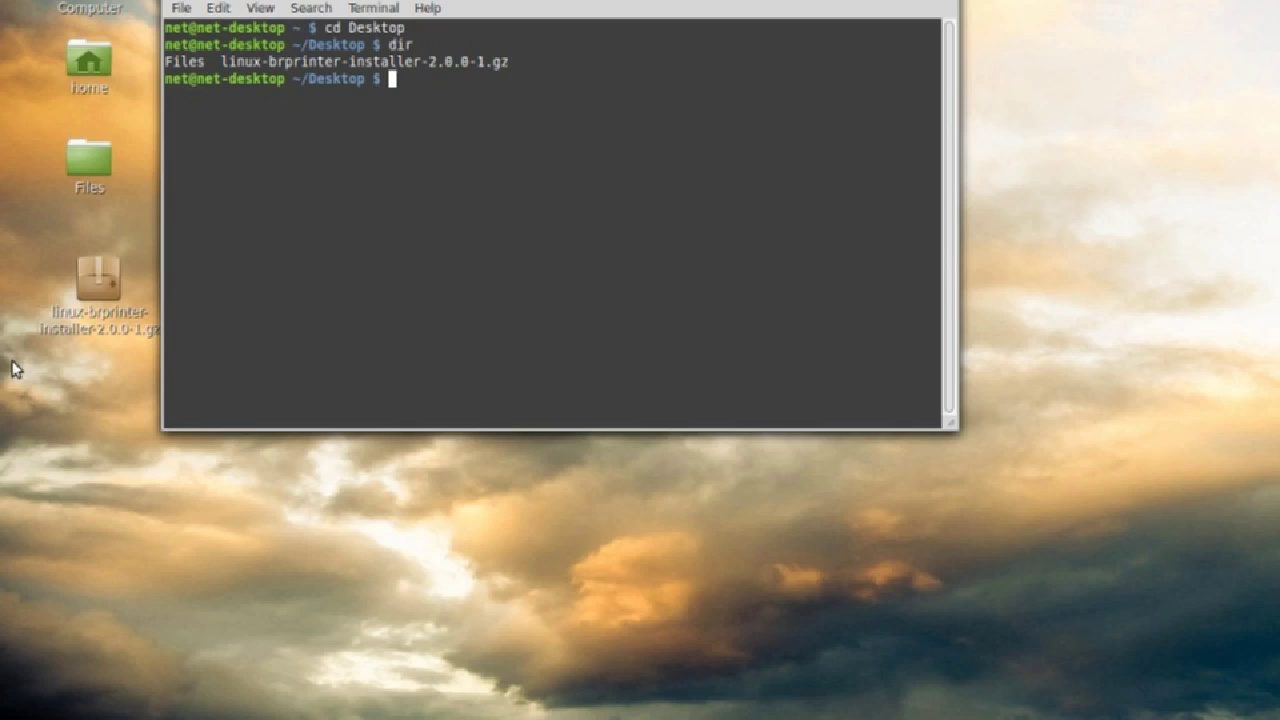
Step: Decompress linux-brprinter-installer-2.0.0-1.gz in the Desktop directory with gunzip
{"action": "type", "text": "gunzip linux-b"}
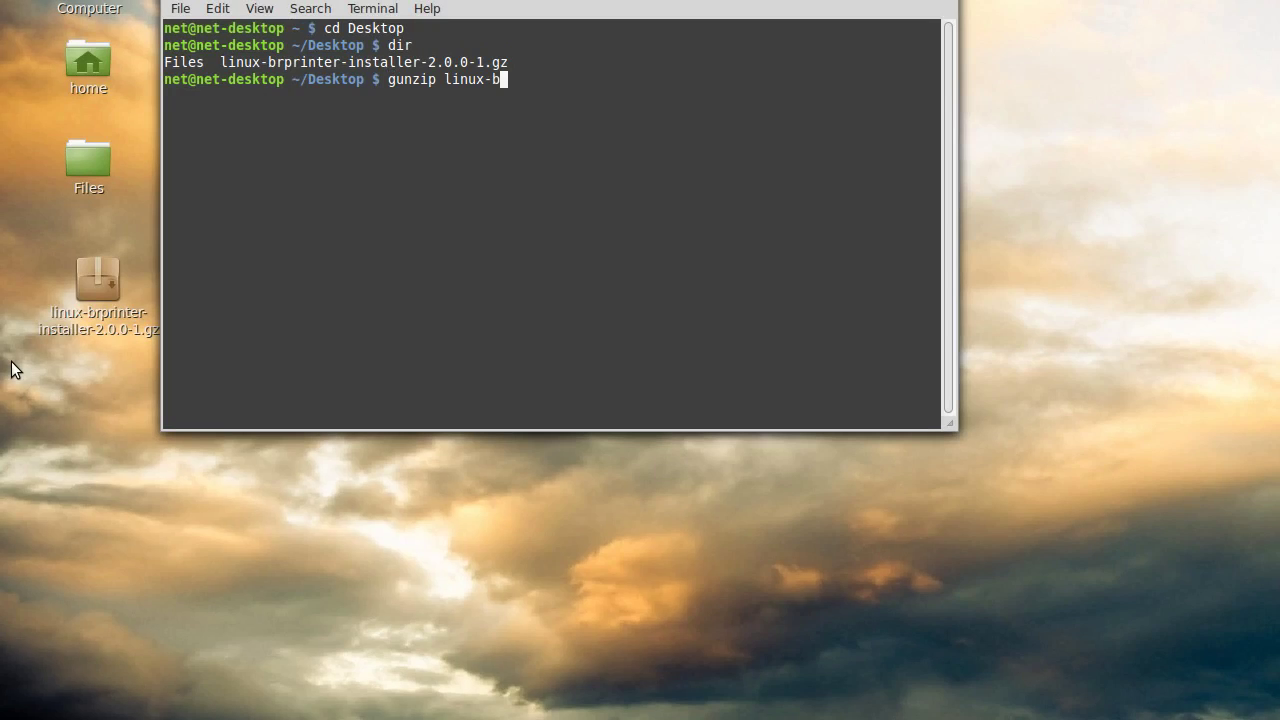
{"action": "type", "text": "rprinter-installer-"}
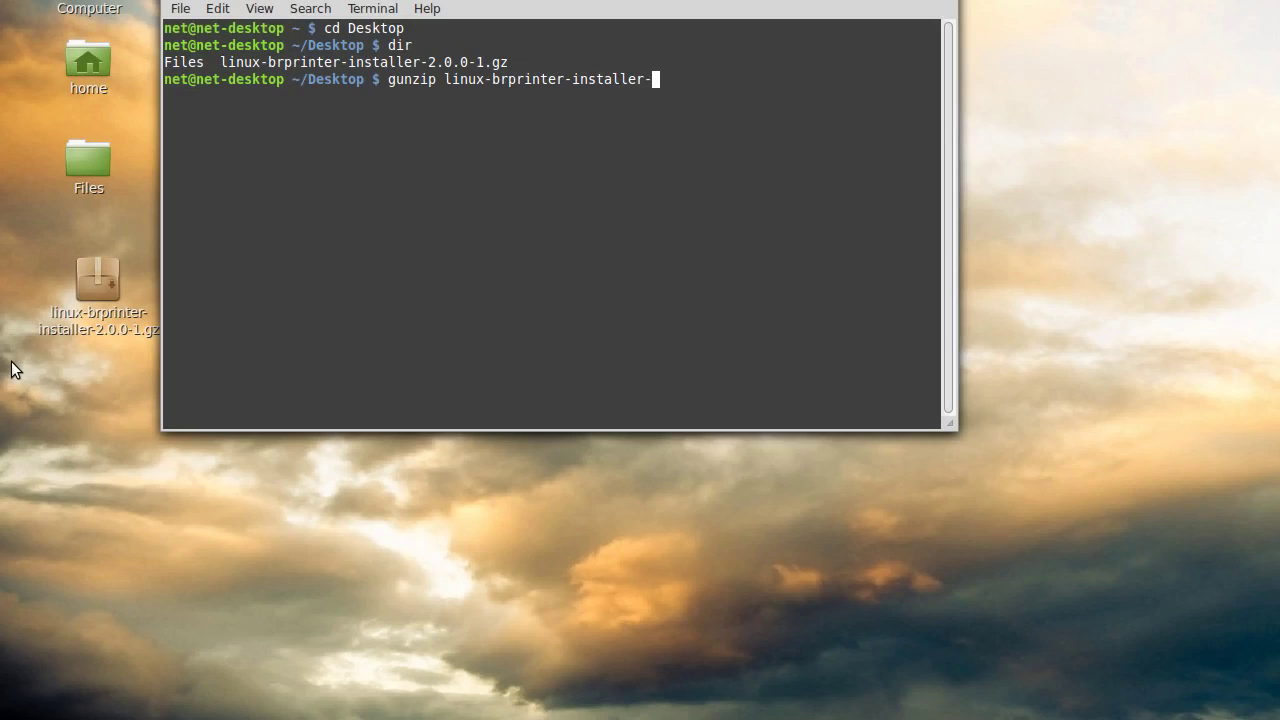
{"action": "type", "text": "2.0.0"}
{"action": "type", "text": "-"}
{"action": "type", "text": "1.g"}
{"action": "type", "text": "z"}
{"action": "key", "text": "Return"}
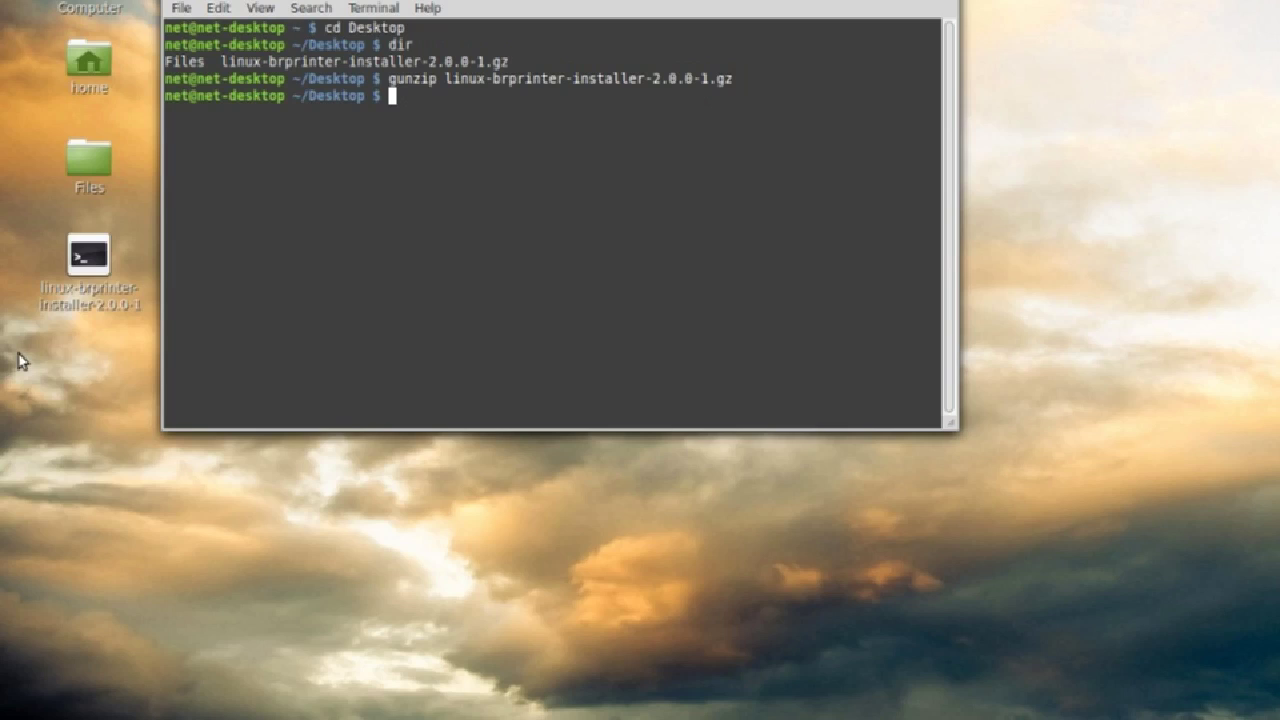
Step: Run linux-brprinter-installer-2.0.0-1 through sudo bash and authenticate with the account password
{"action": "type", "text": "sud"}
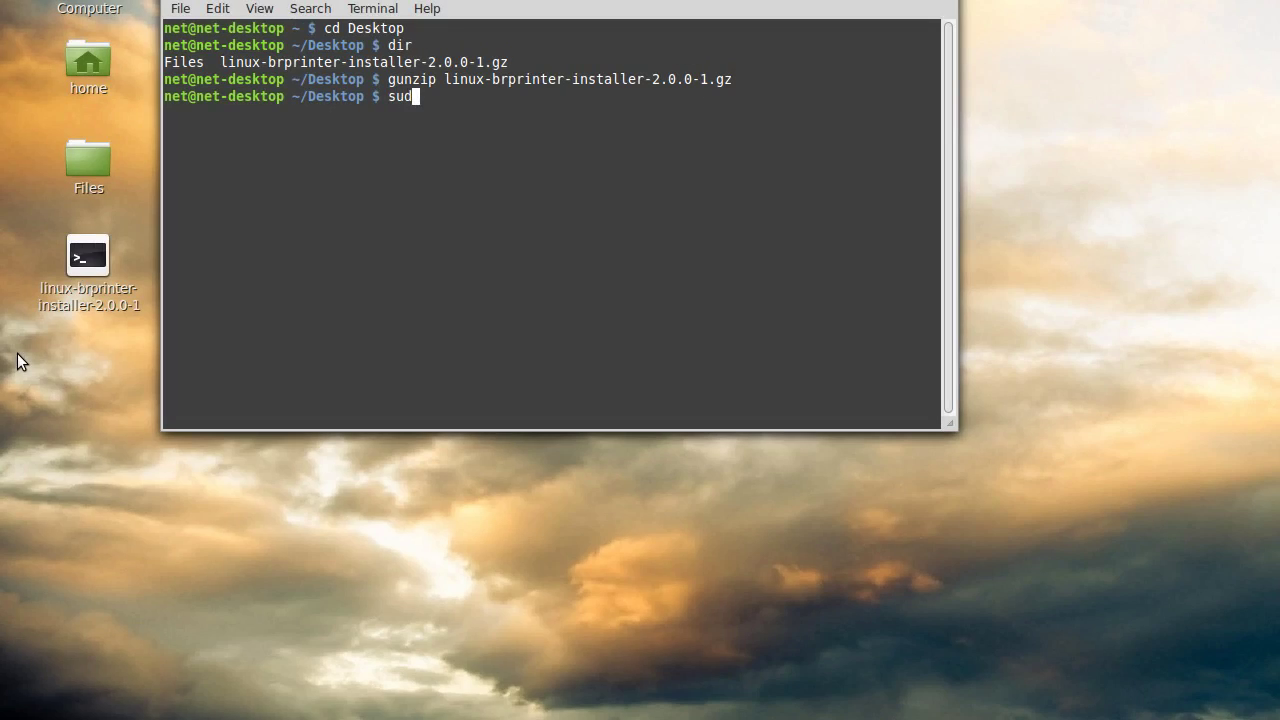
{"action": "type", "text": "o bash"}
{"action": "type", "text": "linux-b"}
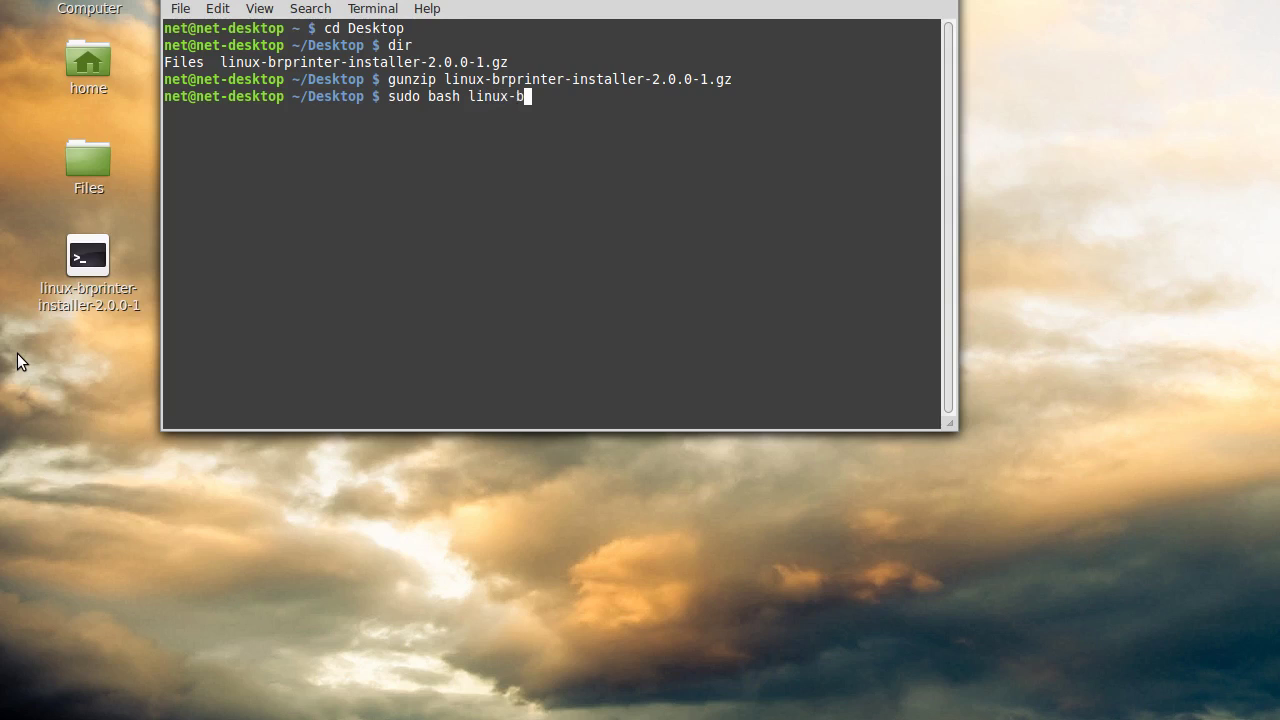
{"action": "type", "text": "rprinter-installer-2.0.0-1"}
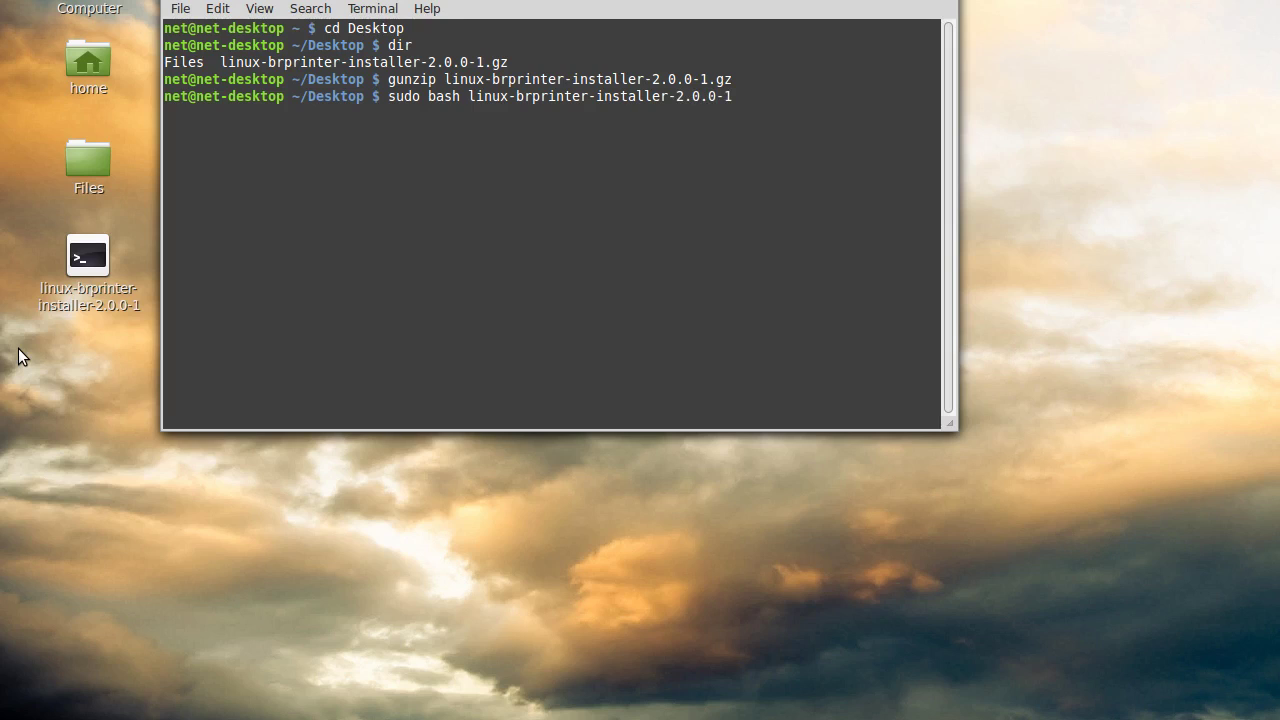
{"action": "key", "text": "Return"}
{"action": "key", "text": "Return"}
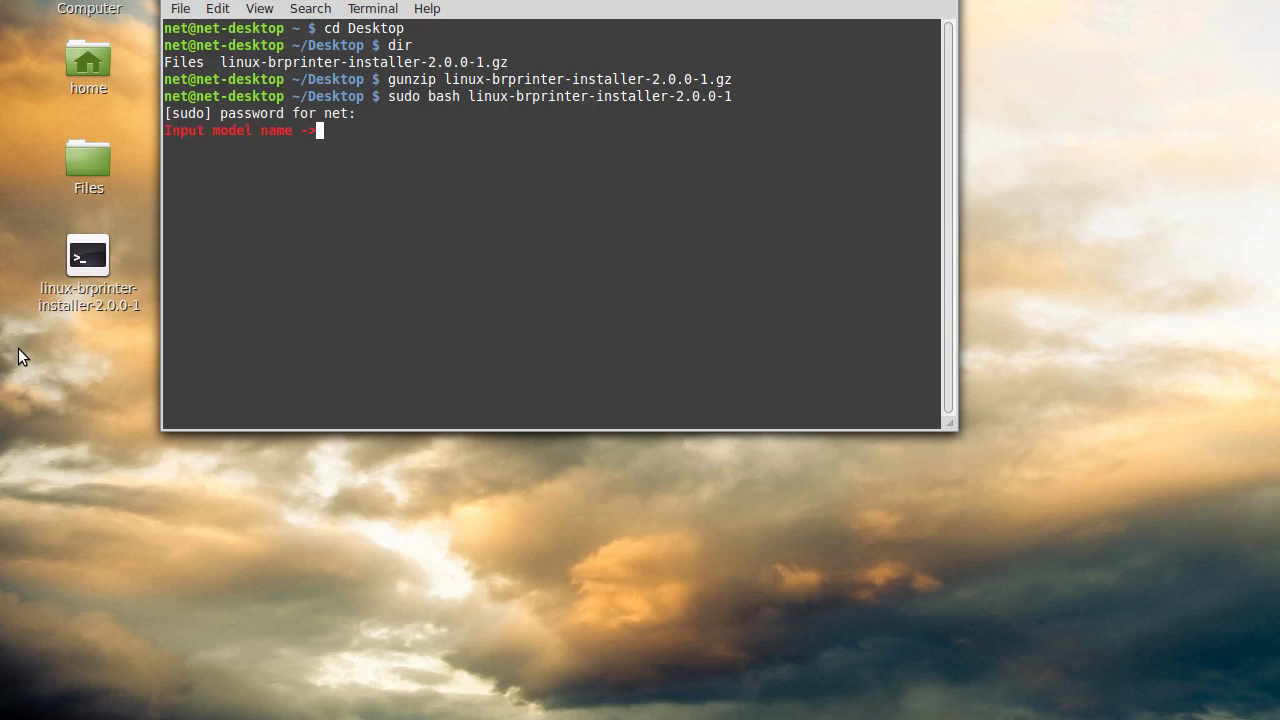
Step: Enter HL-2280DW as the printer model, approve the package installation, and agree to the driver licences
{"action": "type", "text": "HL-2280DW"}
{"action": "key", "text": "Return"}
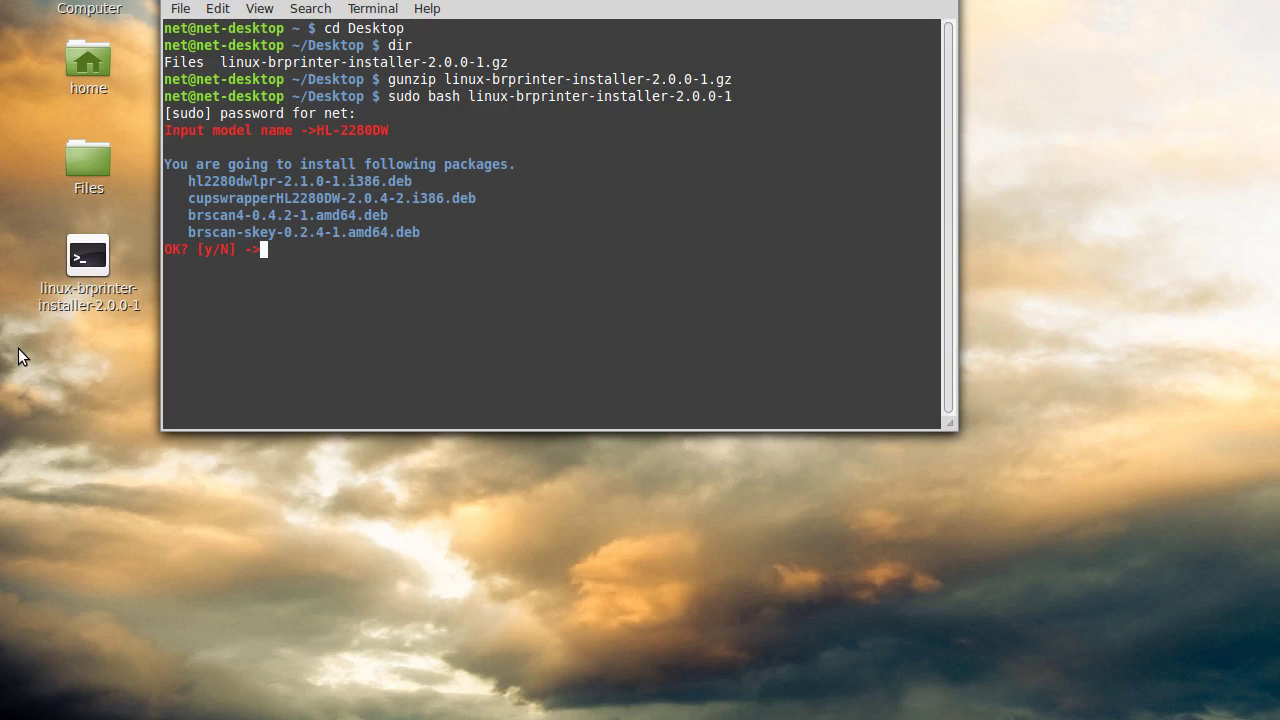
{"action": "type", "text": "y"}
{"action": "key", "text": "Return"}
{"action": "type", "text": "y"}
{"action": "key", "text": "Return"}
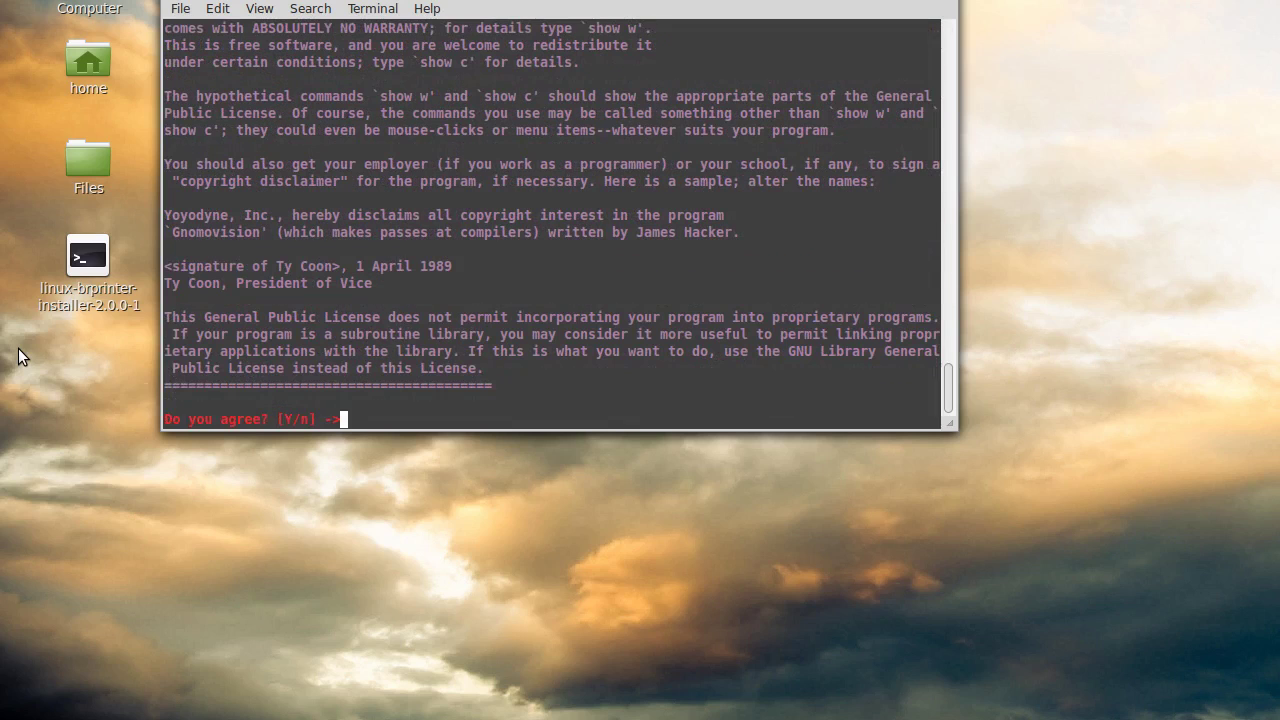
{"action": "type", "text": "y"}
{"action": "key", "text": "Return"}
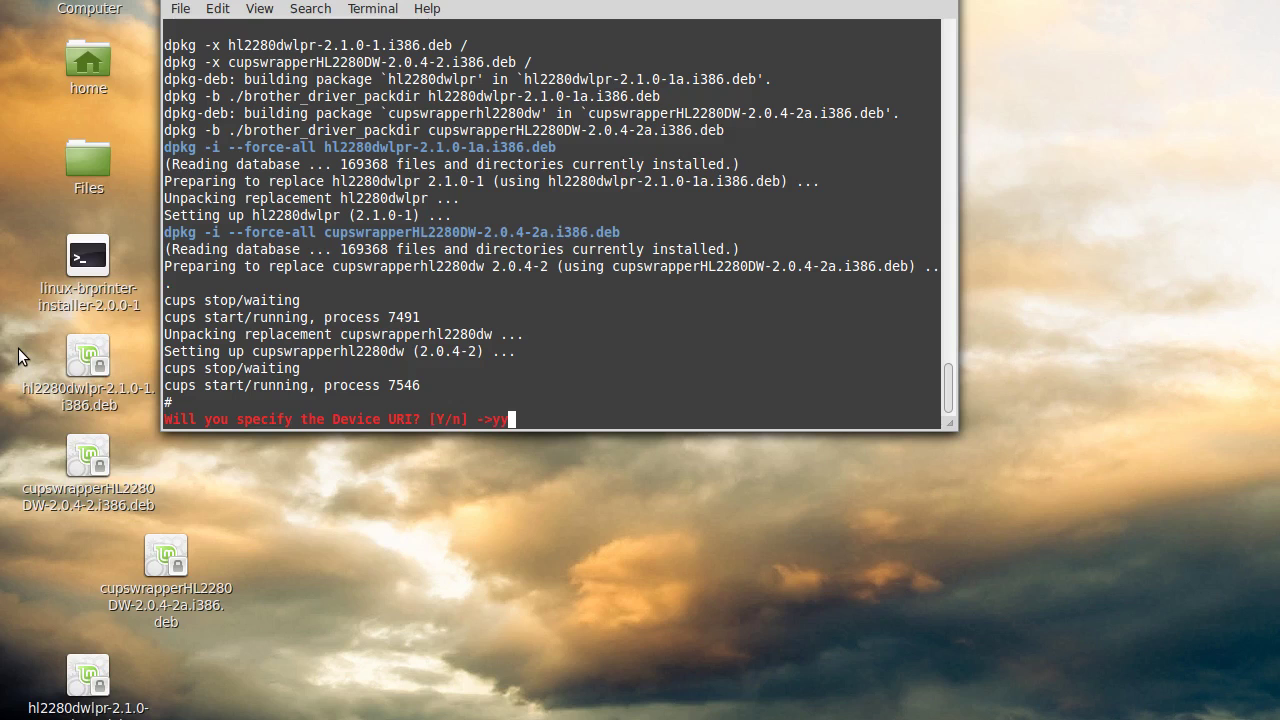
Step: Specify the printer's device URI by IP address (option 13) as 192.168.0.40 and request a test print
{"action": "type", "text": "y"}
{"action": "key", "text": "Return"}
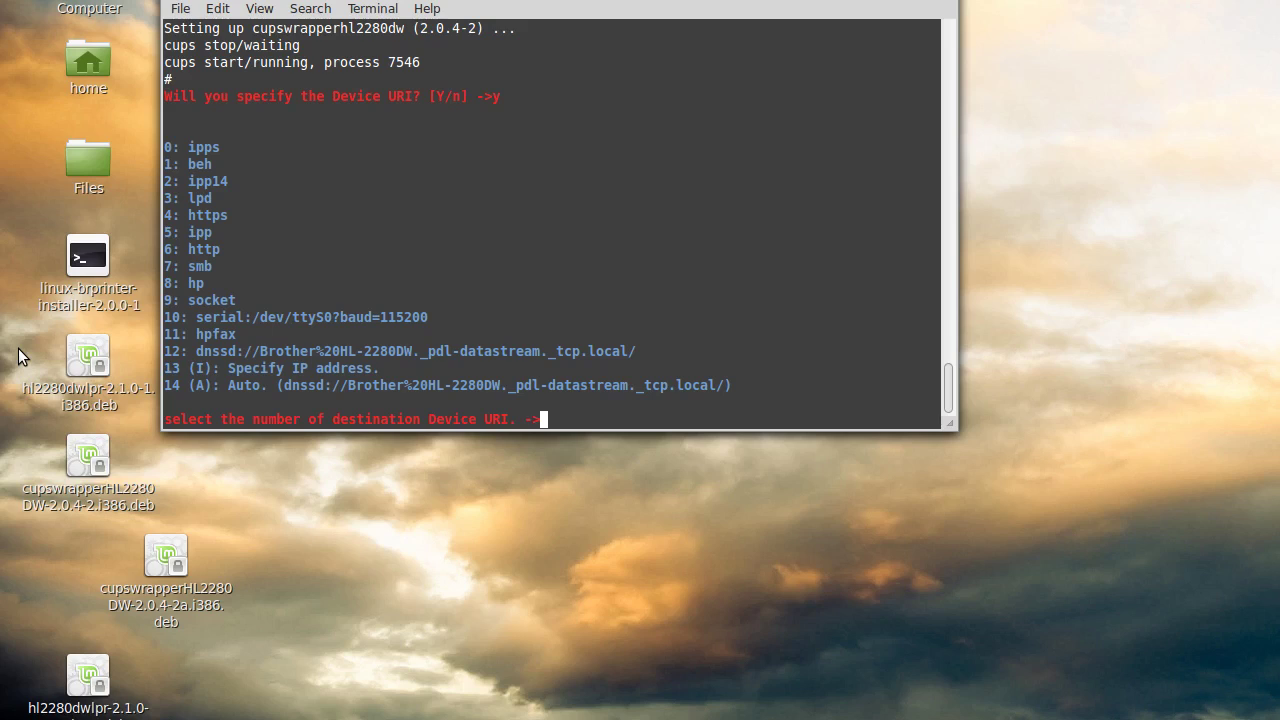
{"action": "type", "text": "13"}
{"action": "key", "text": "Return"}
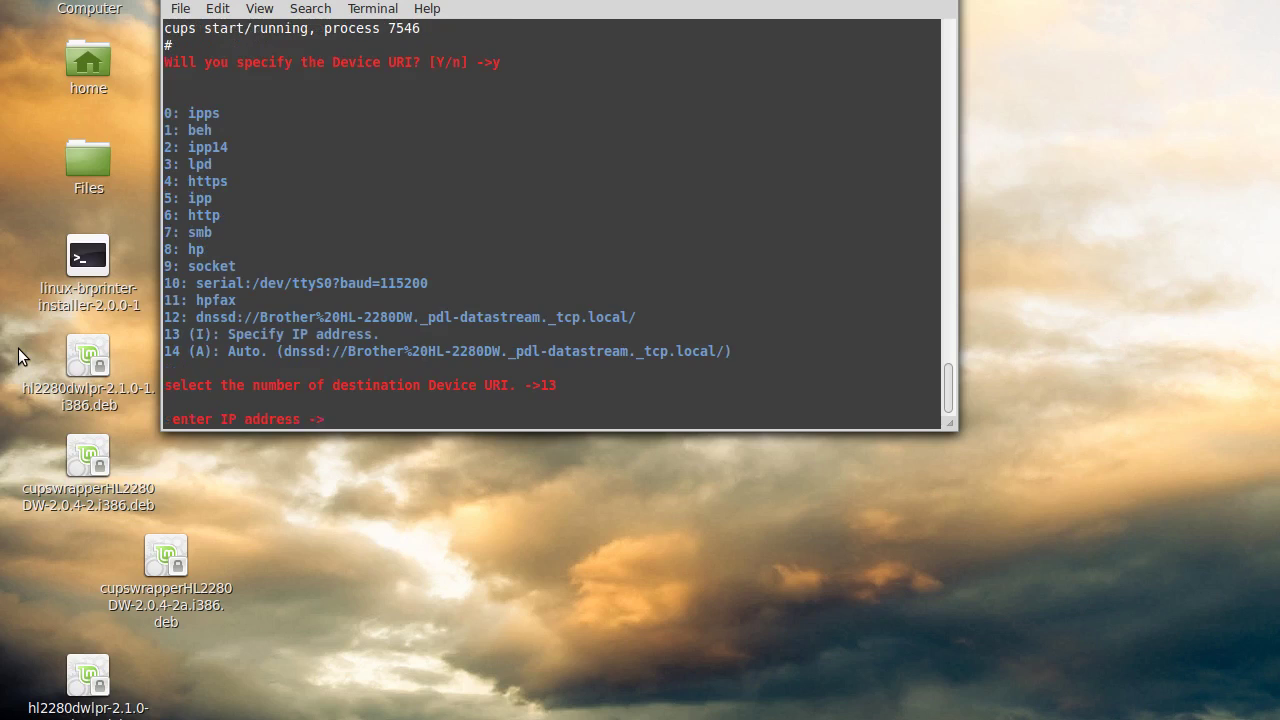
{"action": "type", "text": "192.168.0.40"}
{"action": "key", "text": "Return"}
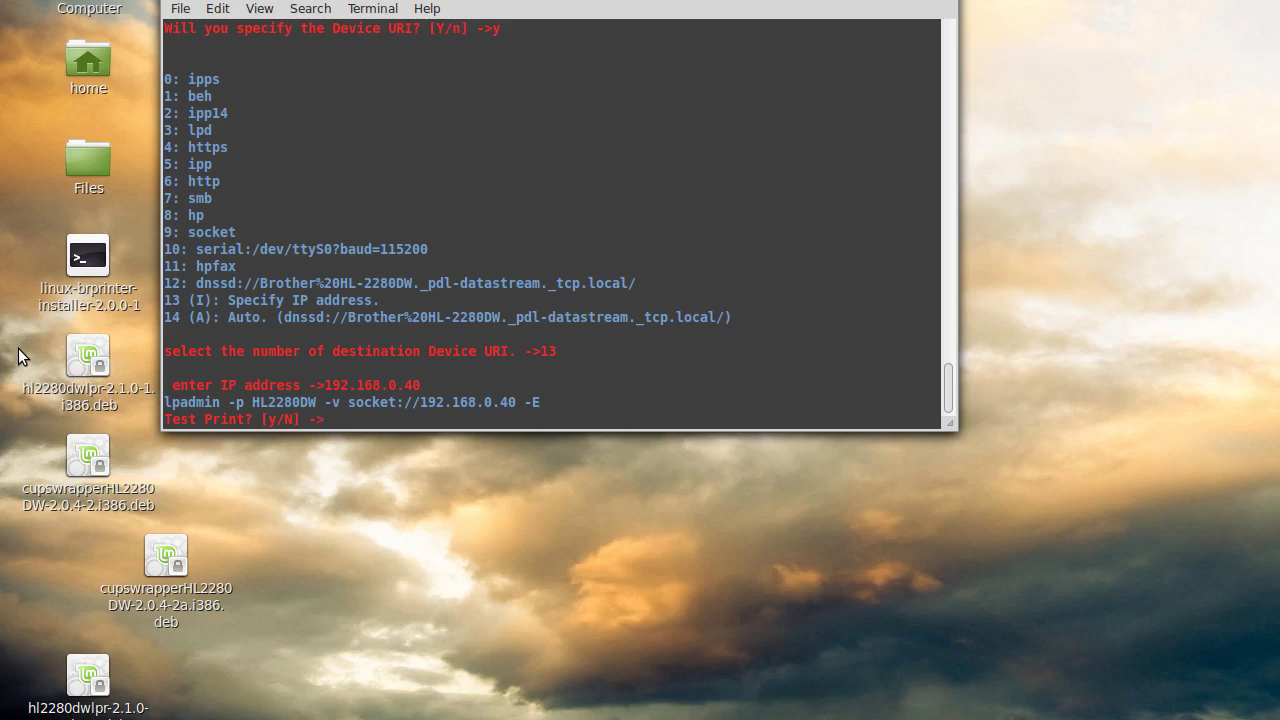
{"action": "type", "text": "y"}
{"action": "key", "text": "Return"}
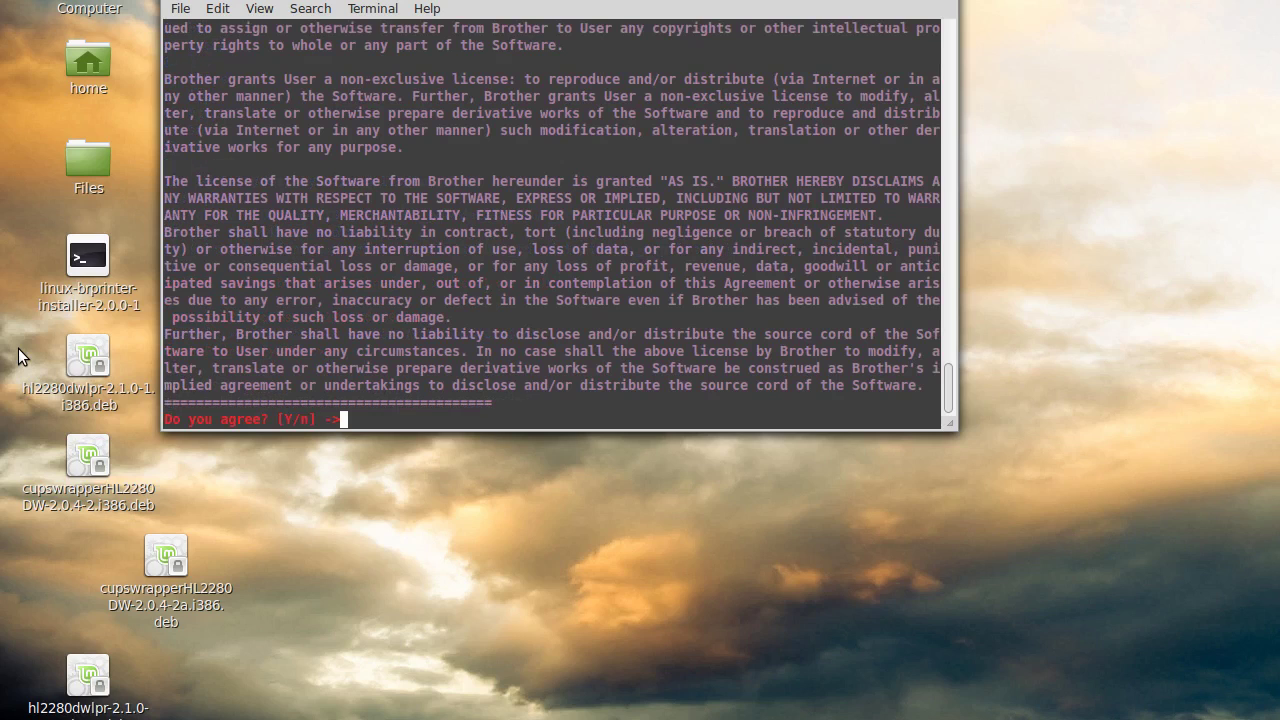
Step: Agree to the licences for the scanner packages, finish the installer, and close the terminal
{"action": "type", "text": "y"}
{"action": "key", "text": "Return"}
{"action": "type", "text": "y"}
{"action": "key", "text": "Return"}
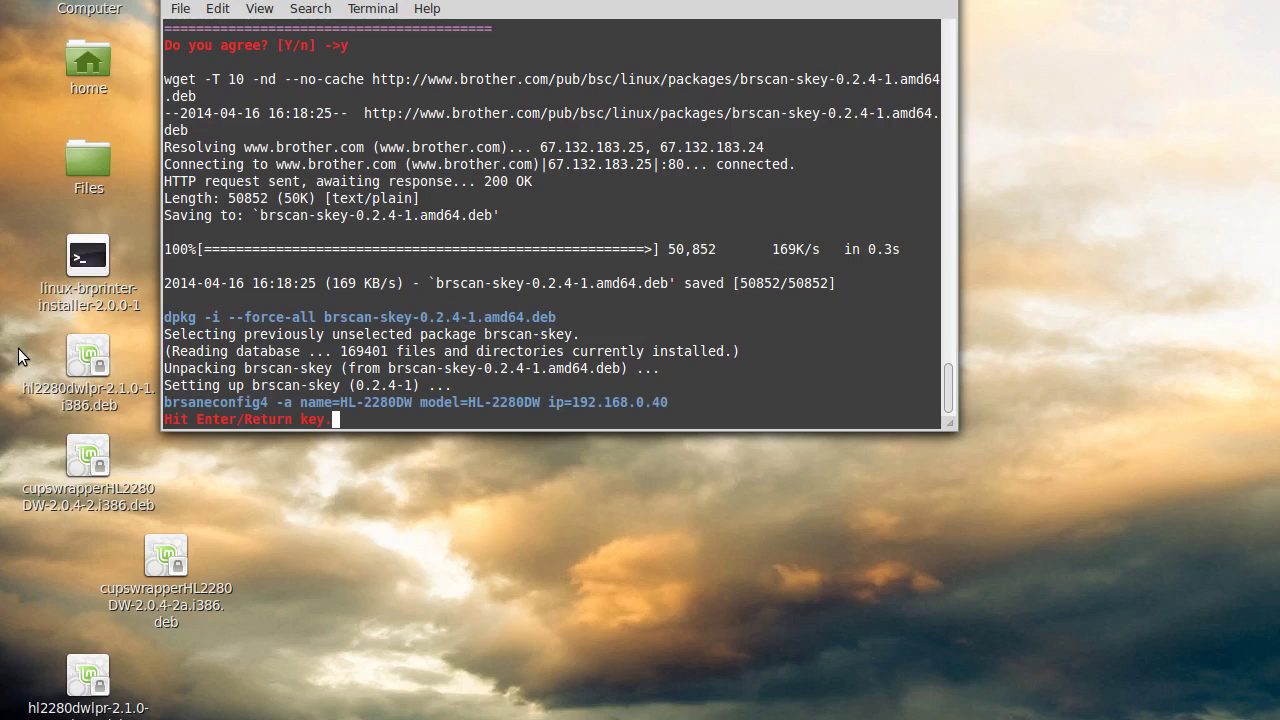
{"action": "key", "text": "Return"}
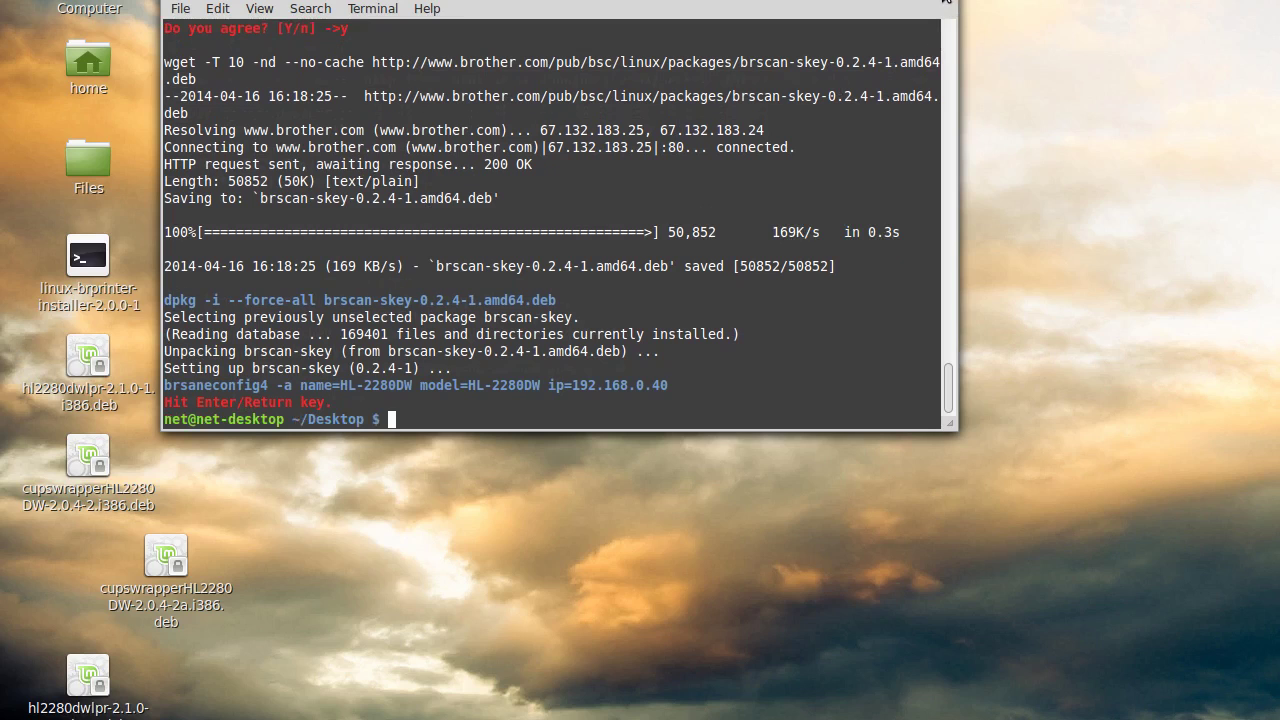
{"action": "left_click", "coordinate": [944, 2]}
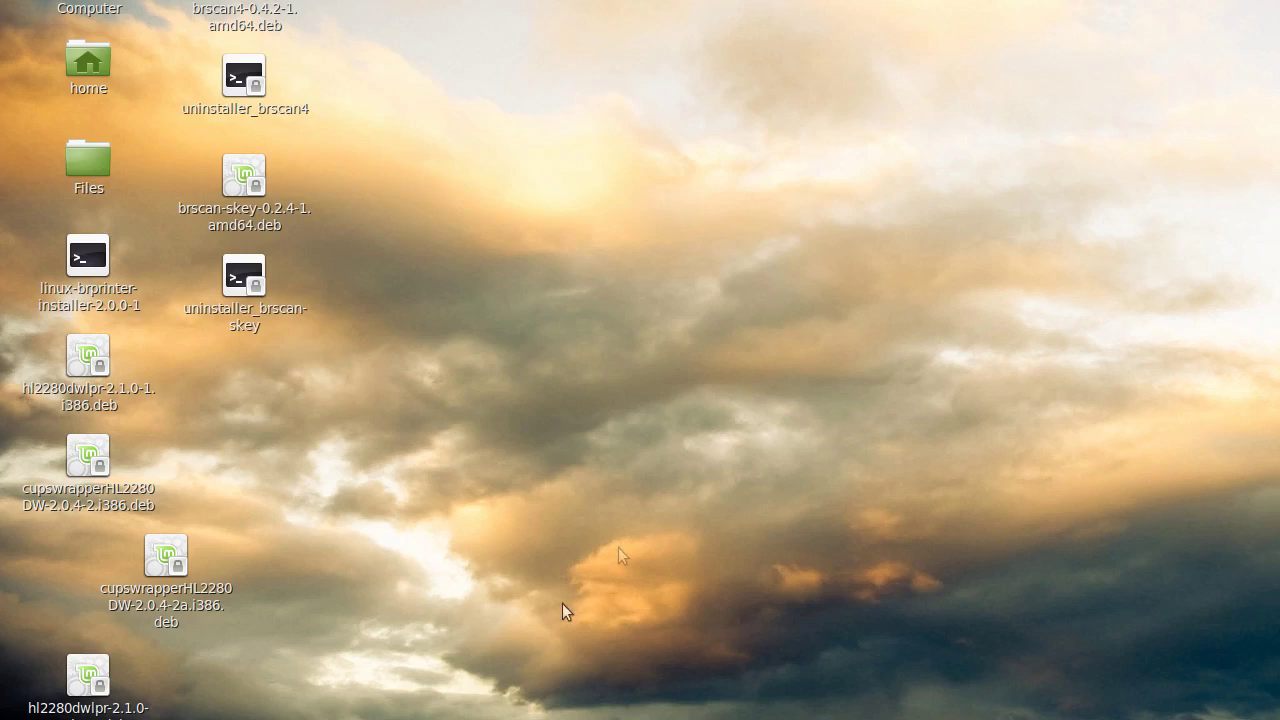
Step: Permanently delete the Brother installer, the driver packages, and the uninstaller scripts from the desktop
{"action": "left_click_drag", "start_coordinate": [193, 719], "coordinate": [81, 246]}
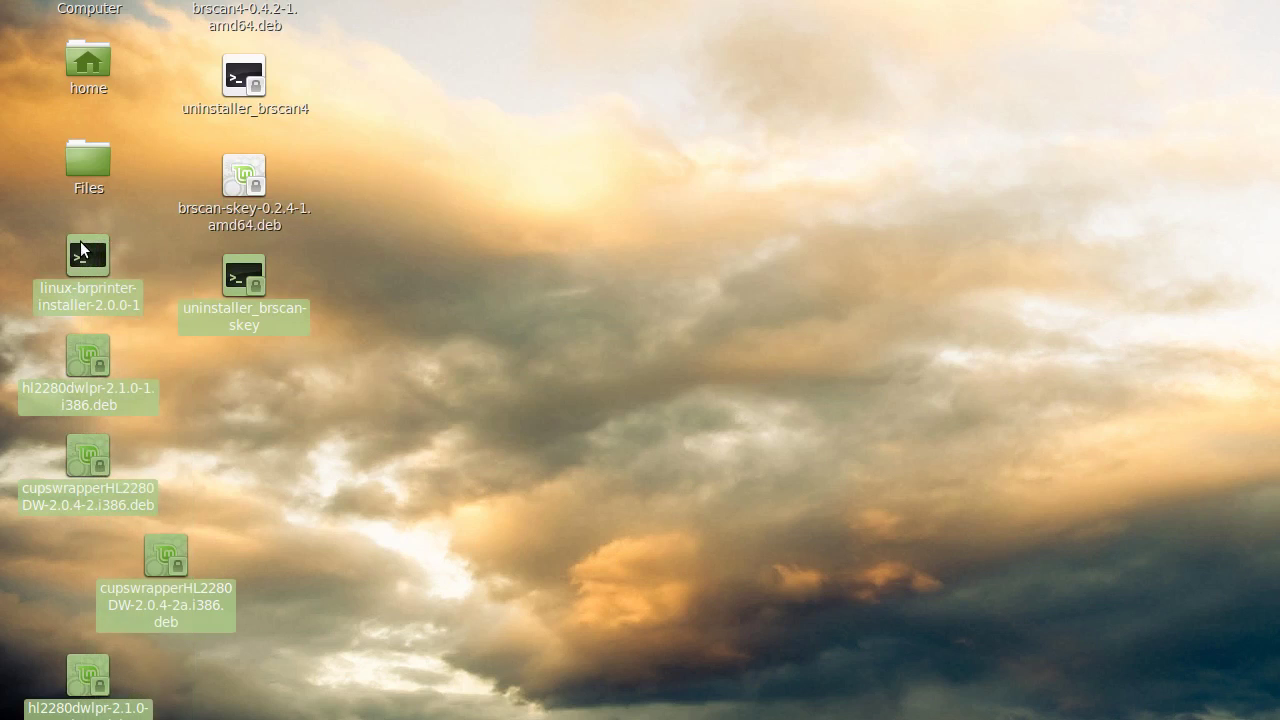
{"action": "right_click", "coordinate": [81, 246]}
{"action": "left_click", "coordinate": [143, 513]}
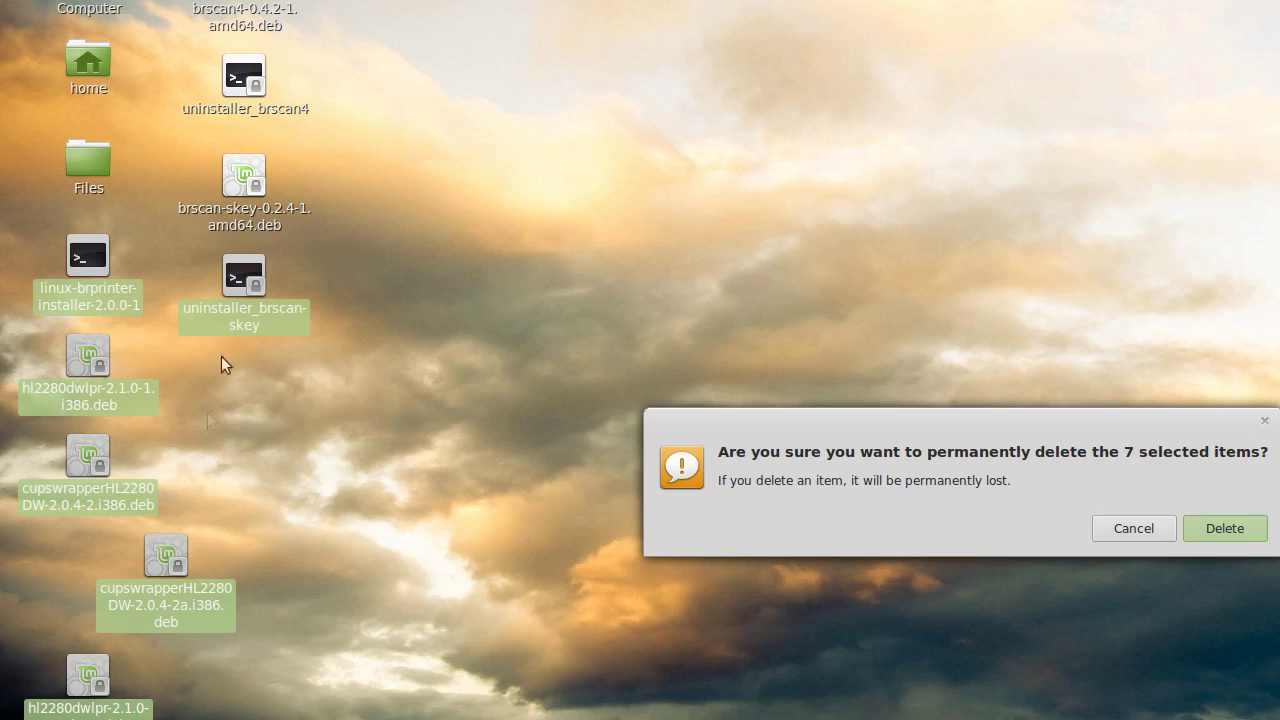
{"action": "left_click", "coordinate": [1219, 529]}
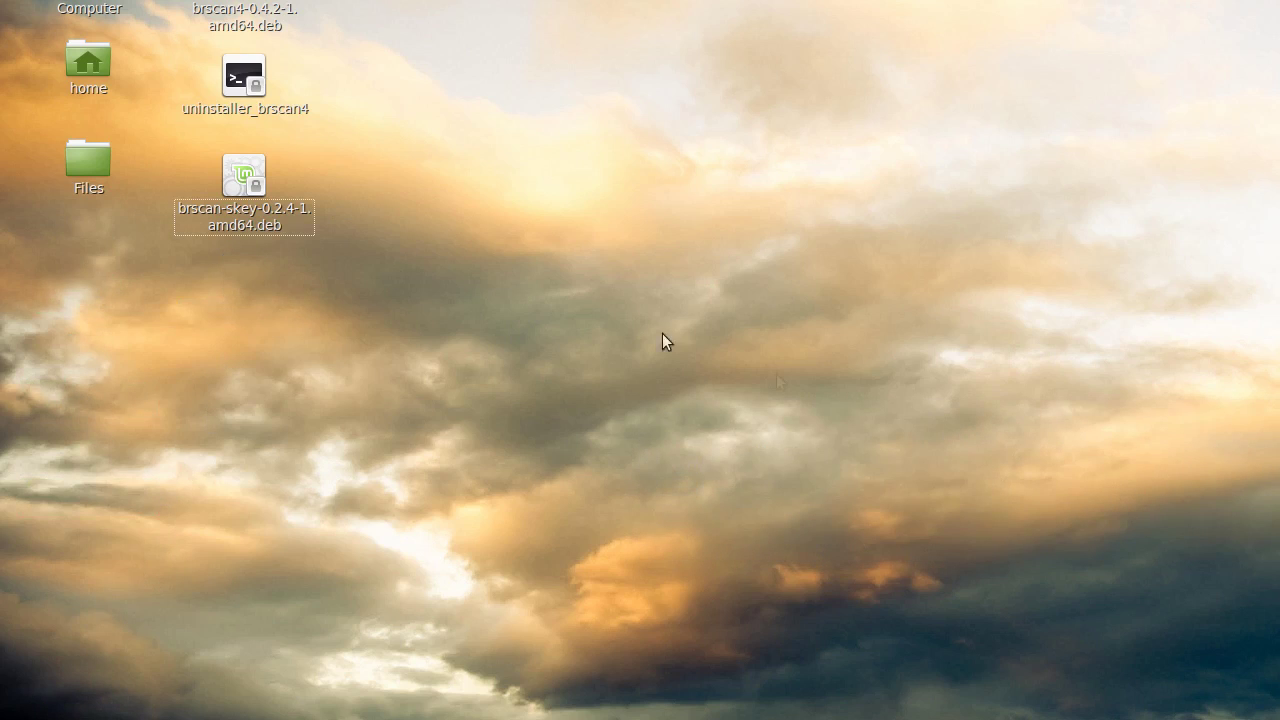
{"action": "left_click_drag", "start_coordinate": [371, 214], "coordinate": [243, 1]}
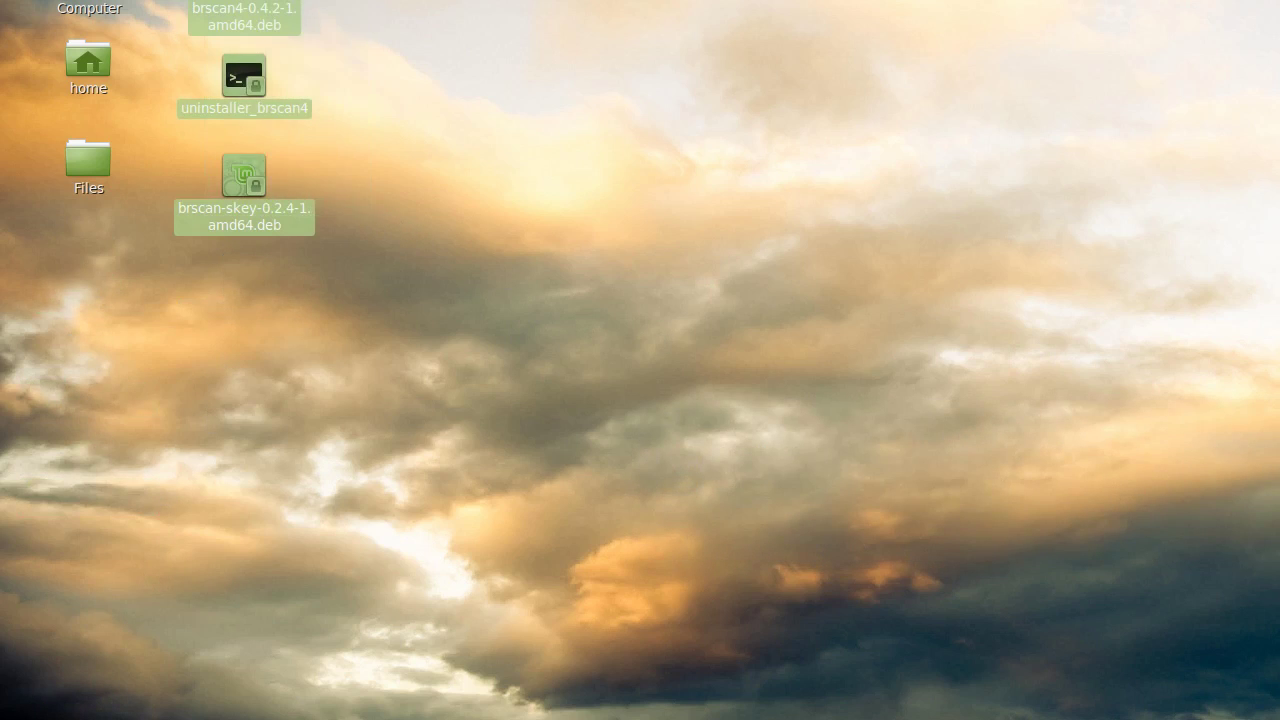
{"action": "right_click", "coordinate": [244, 2]}
{"action": "left_click", "coordinate": [320, 237]}
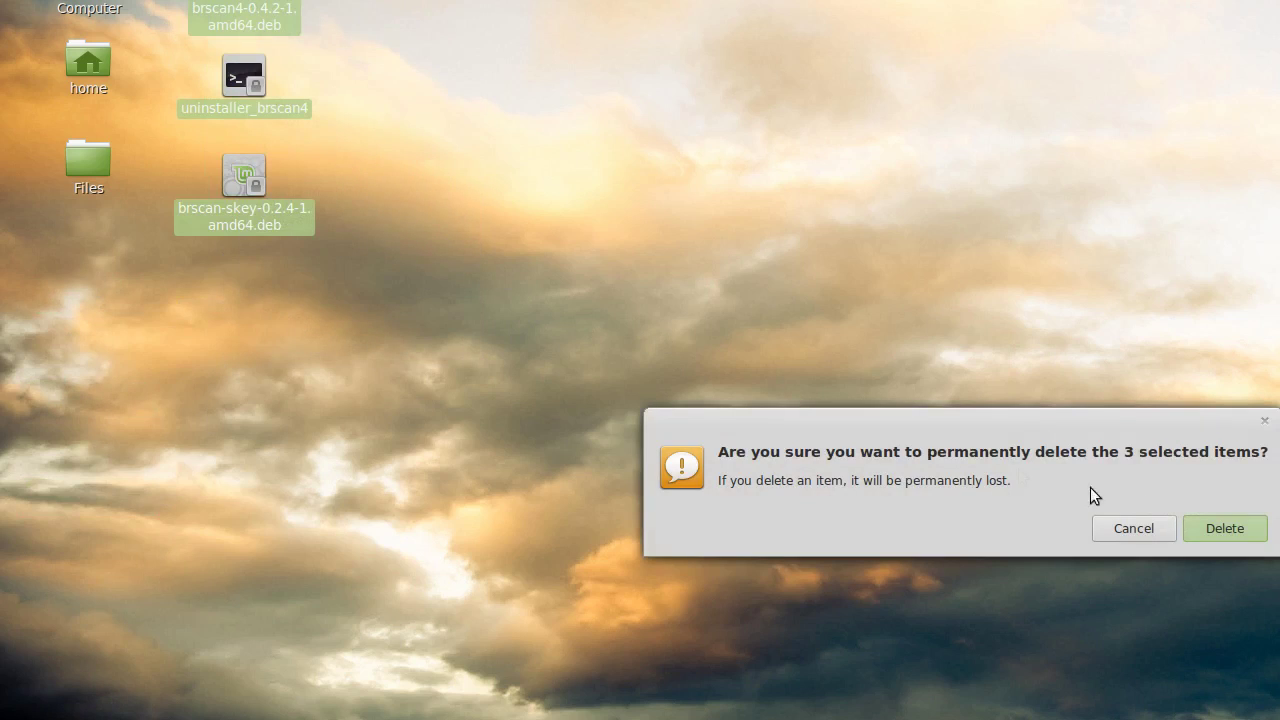
{"action": "left_click", "coordinate": [1222, 529]}
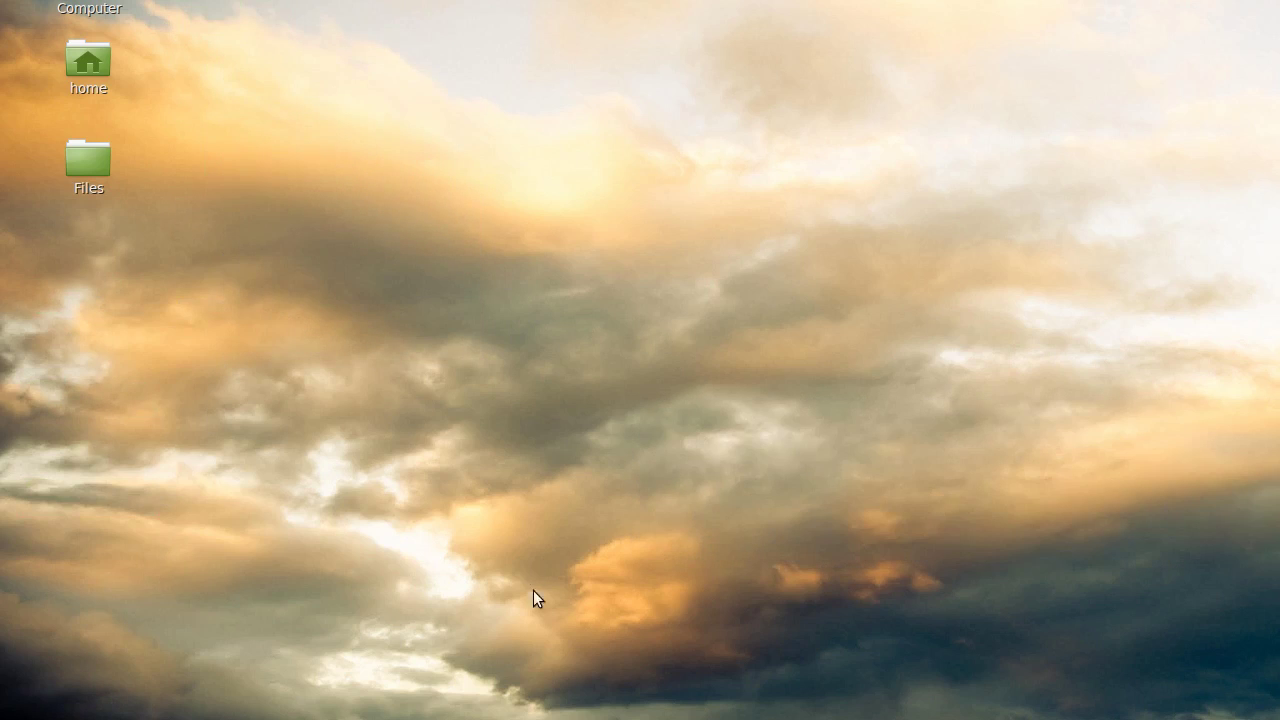